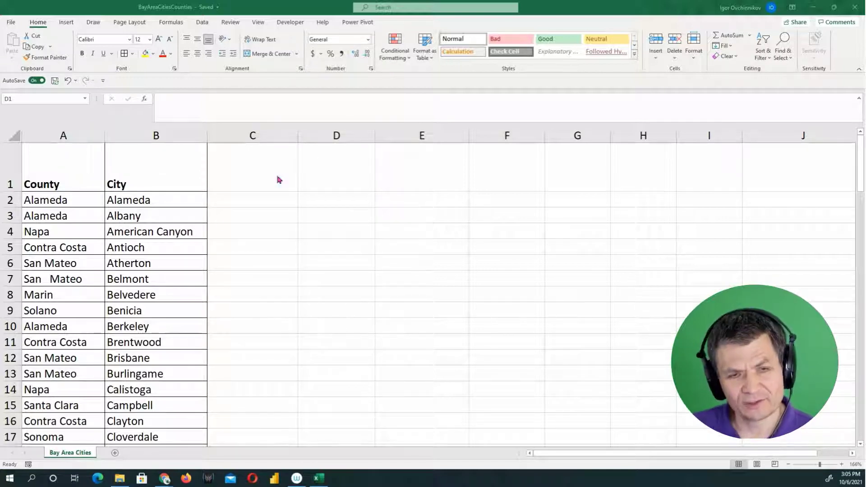
# Step: Convert the County and City data into a table with headers, named Table7
pyautogui.click(113, 215)
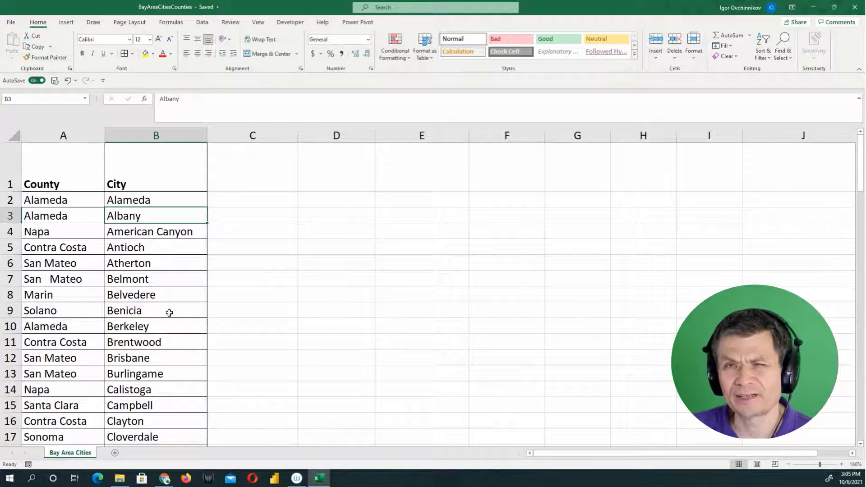
pyautogui.click(66, 24)
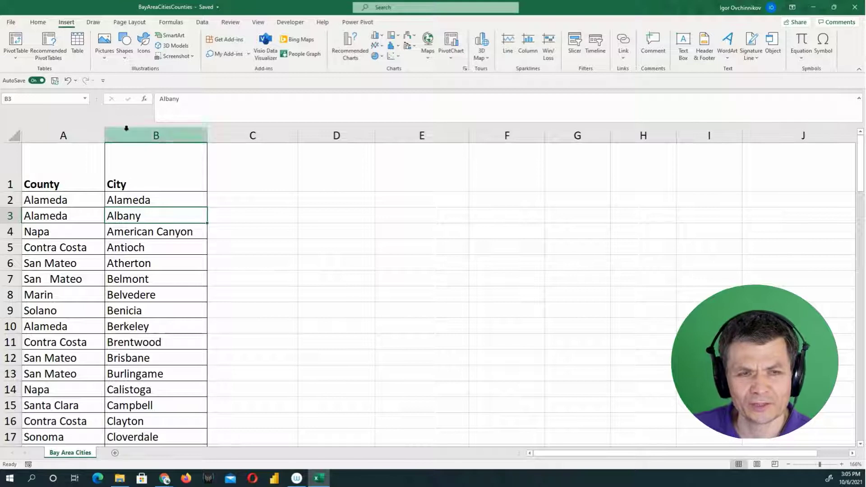
pyautogui.click(83, 222)
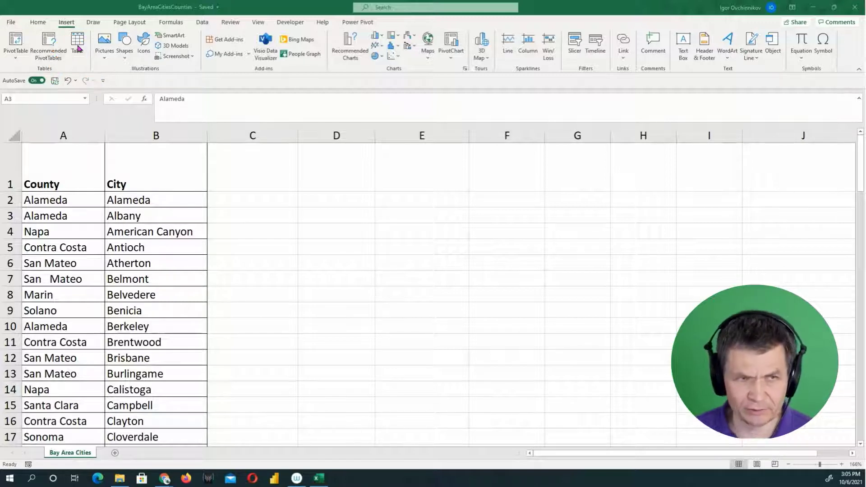
pyautogui.click(79, 45)
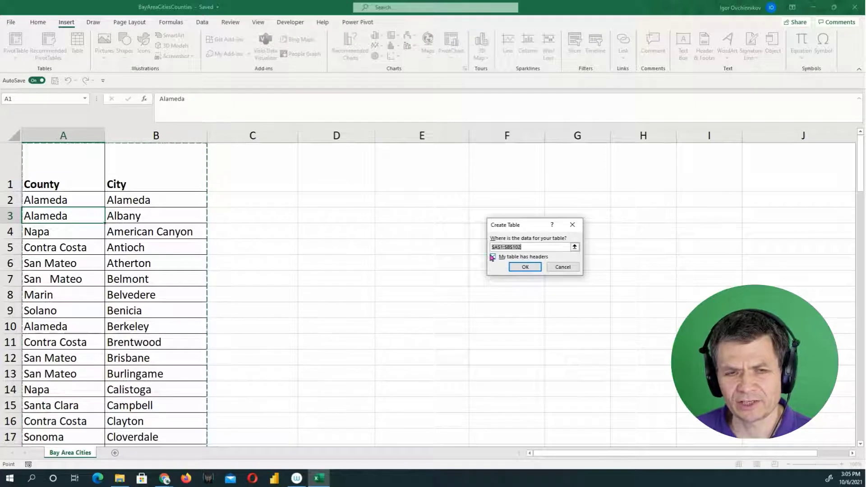
pyautogui.click(525, 267)
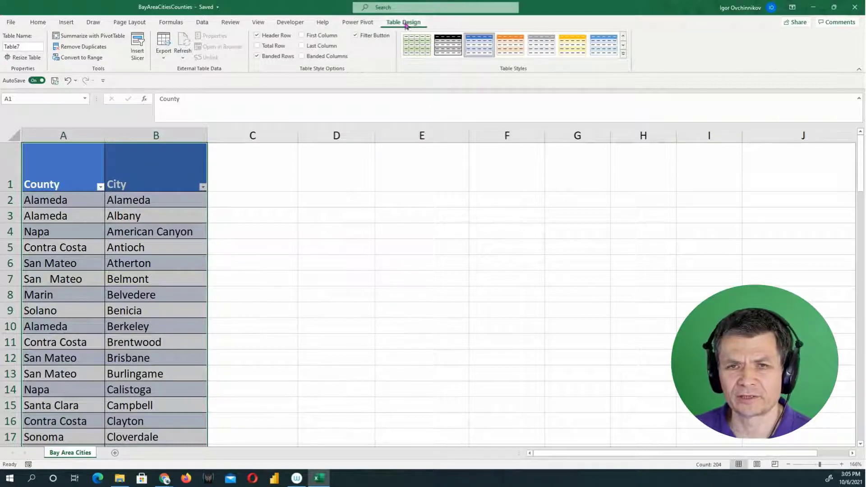
# Step: Rename the table from Table7 to BayArea
pyautogui.click(21, 47)
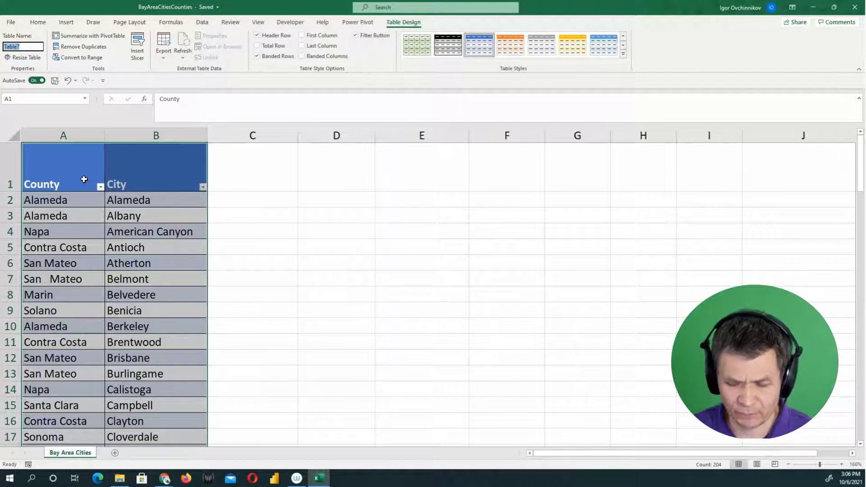
pyautogui.write('BayArea')
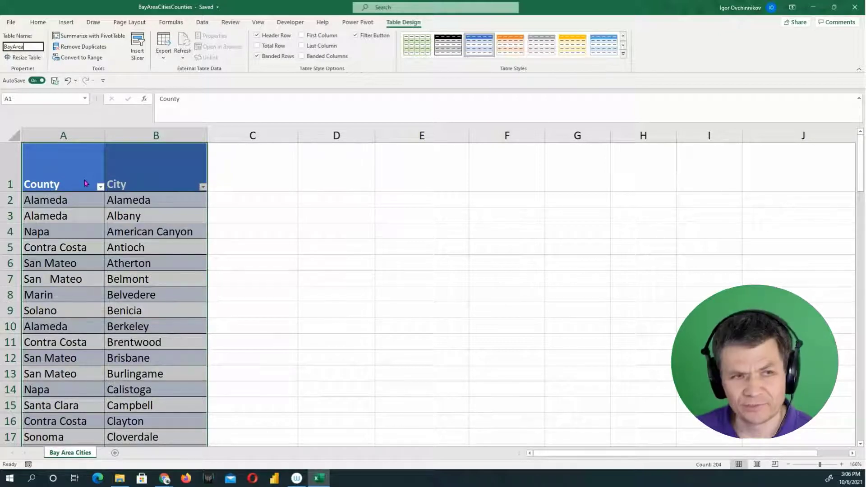
pyautogui.press('Return')
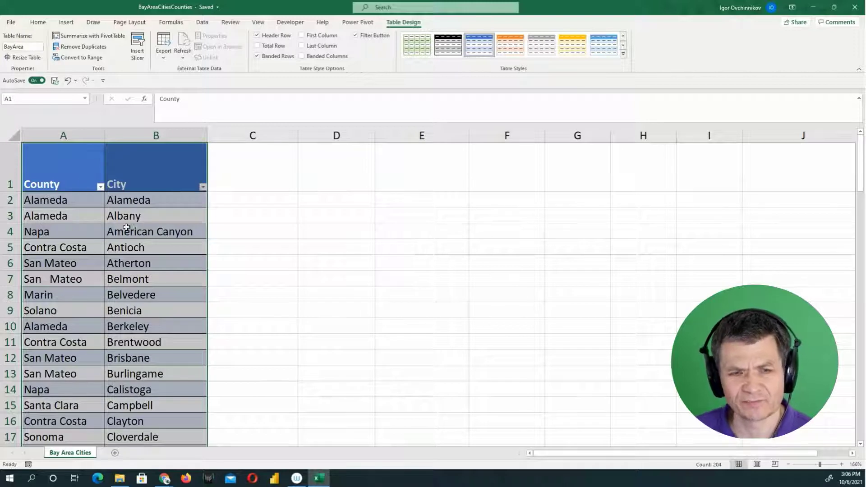
# Step: Select the county entries A2 to A14, then settle on cell A3
pyautogui.click(131, 229)
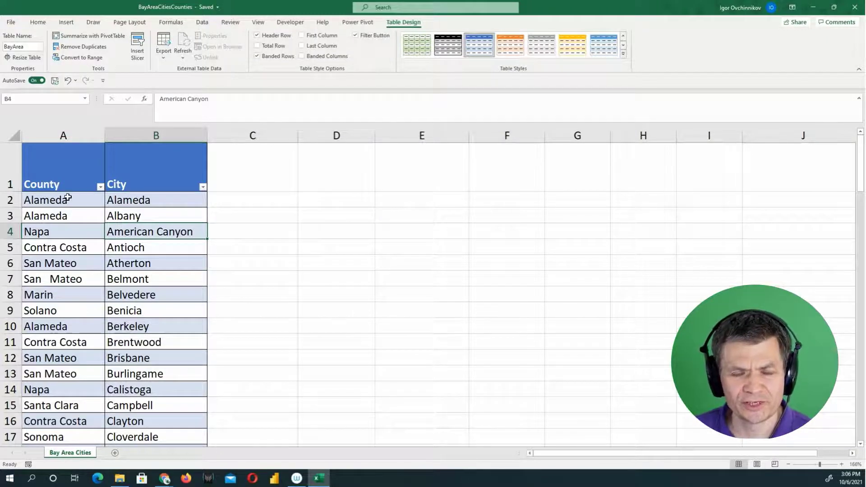
pyautogui.moveTo(68, 197); pyautogui.dragTo(71, 381)
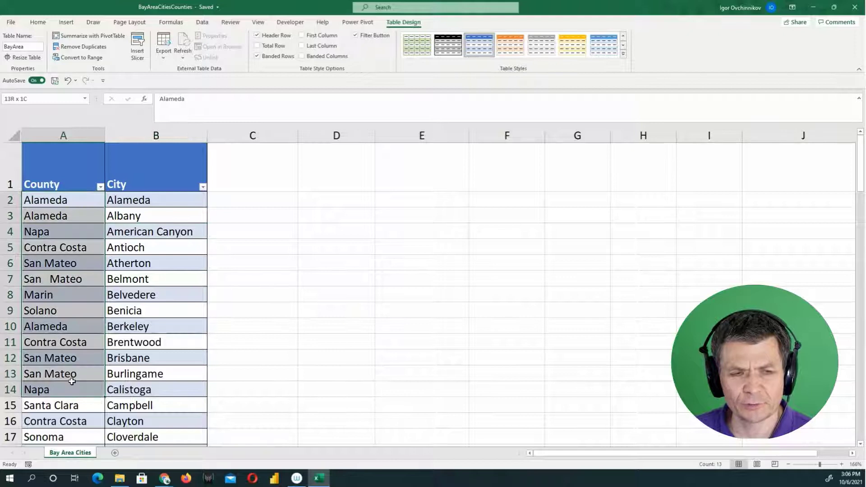
pyautogui.click(60, 219)
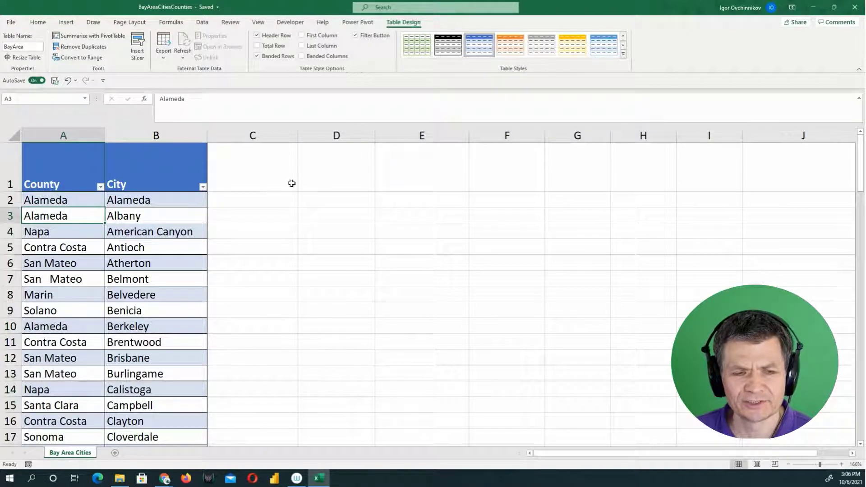
# Step: Start a UNIQUE formula in D1 using the function autocomplete
pyautogui.click(320, 174)
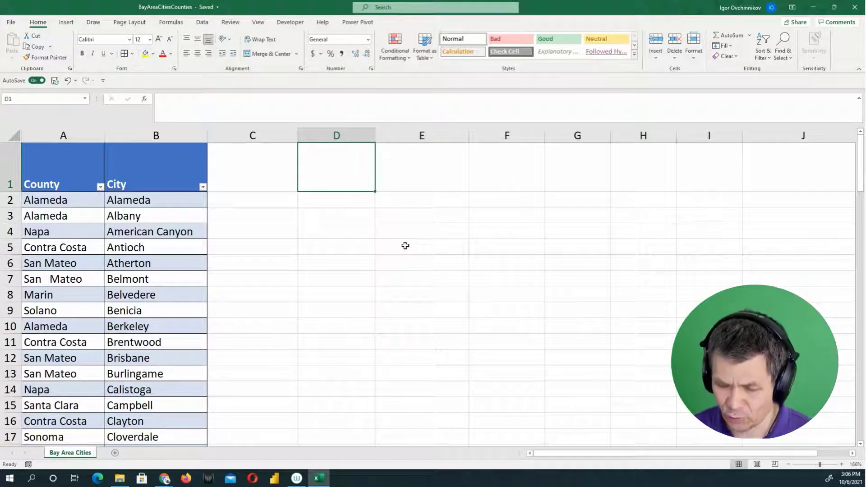
pyautogui.write('=')
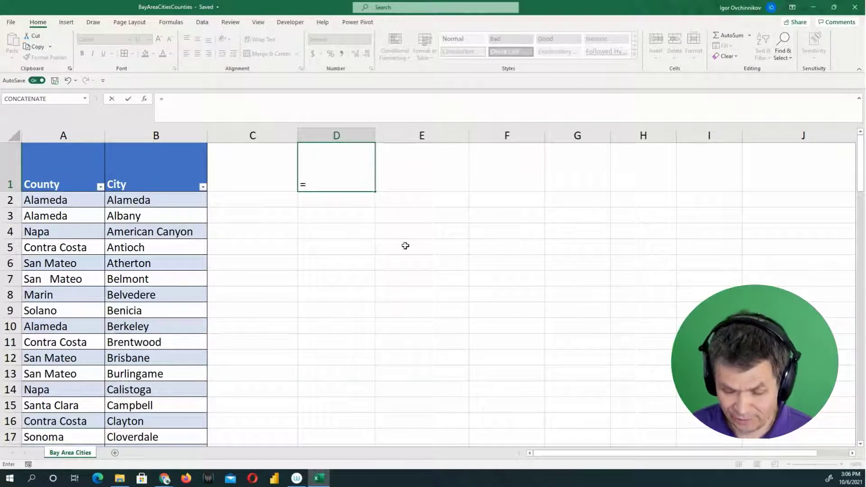
pyautogui.write('un')
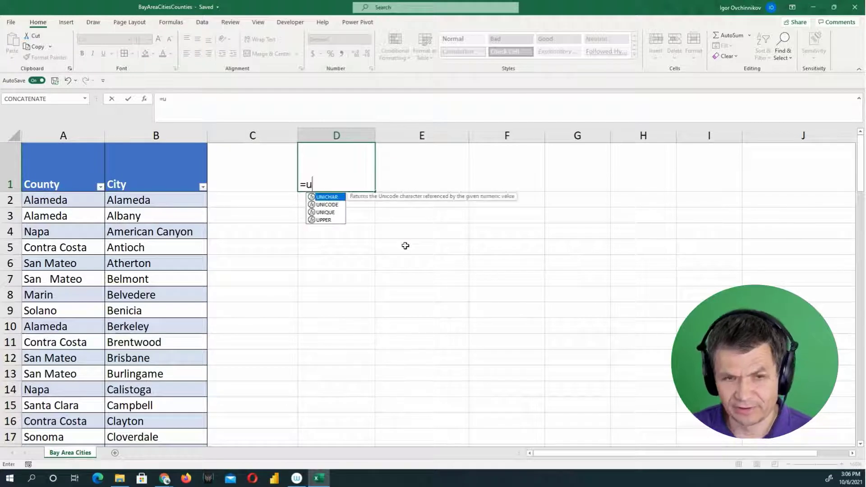
pyautogui.press('Down')
pyautogui.press('Down')
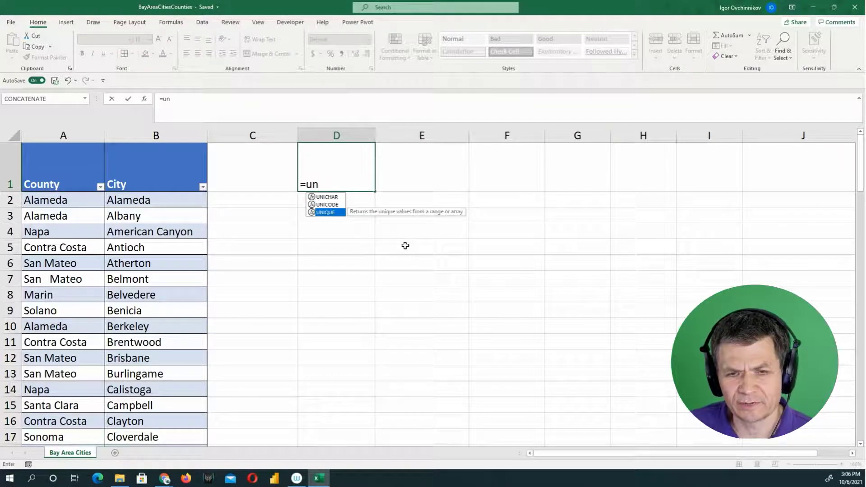
pyautogui.press('Tab')
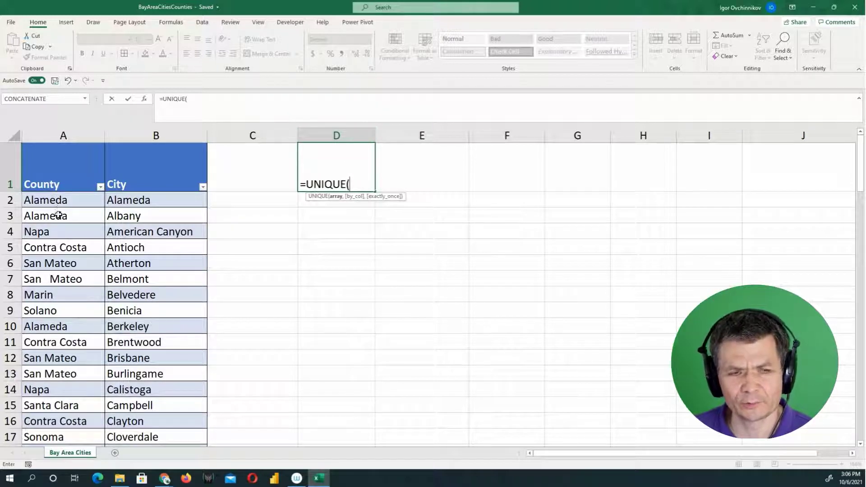
# Step: Try County column references as UNIQUE's argument, trimming back to =UNIQUE(BayArea[
pyautogui.click(58, 236)
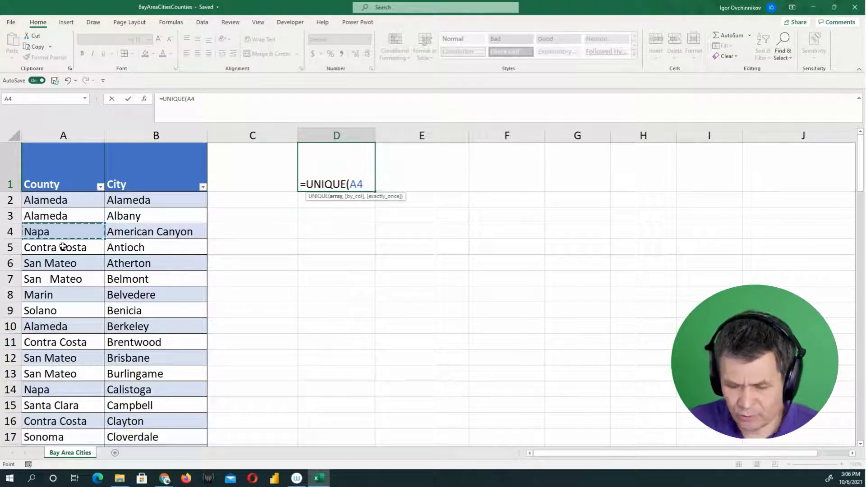
pyautogui.hotkey('ctrl', 'space')
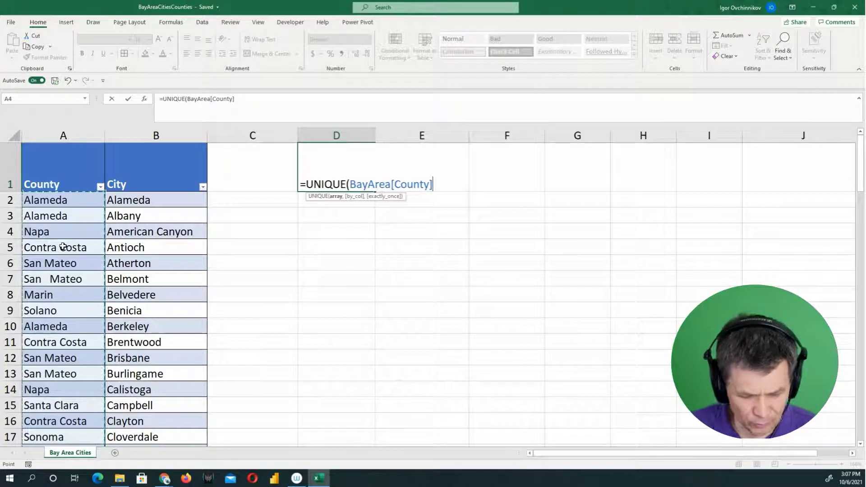
pyautogui.hotkey('ctrl', 'space')
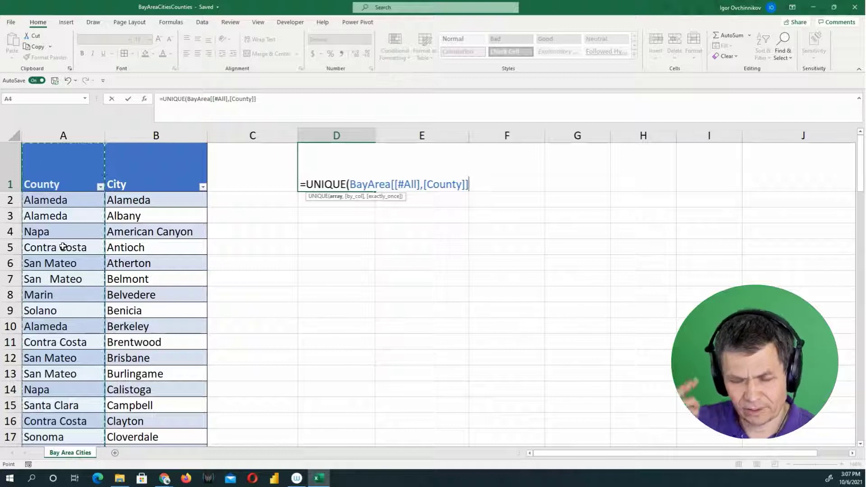
pyautogui.press('BackSpace')
pyautogui.press('BackSpace')
pyautogui.press('BackSpace')
pyautogui.press('BackSpace')
pyautogui.press('BackSpace')
pyautogui.press('BackSpace')
pyautogui.press('BackSpace')
pyautogui.press('BackSpace')
pyautogui.press('BackSpace')
pyautogui.press('BackSpace')
pyautogui.press('BackSpace')
pyautogui.press('BackSpace')
pyautogui.press('BackSpace')
pyautogui.press('BackSpace')
pyautogui.press('BackSpace')
pyautogui.press('BackSpace')
pyautogui.press('BackSpace')
pyautogui.press('BackSpace')
pyautogui.press('BackSpace')
pyautogui.press('BackSpace')
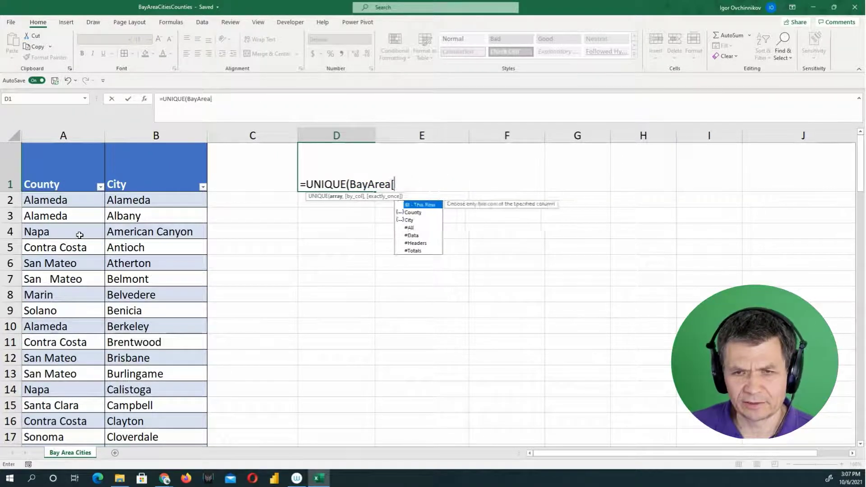
pyautogui.press('BackSpace')
pyautogui.press('BackSpace')
pyautogui.press('BackSpace')
pyautogui.press('BackSpace')
# Step: Complete D1 as =UNIQUE(BayArea[County]) so 12 county names spill down to D12
pyautogui.click(47, 232)
pyautogui.hotkey('ctrl', 'space')
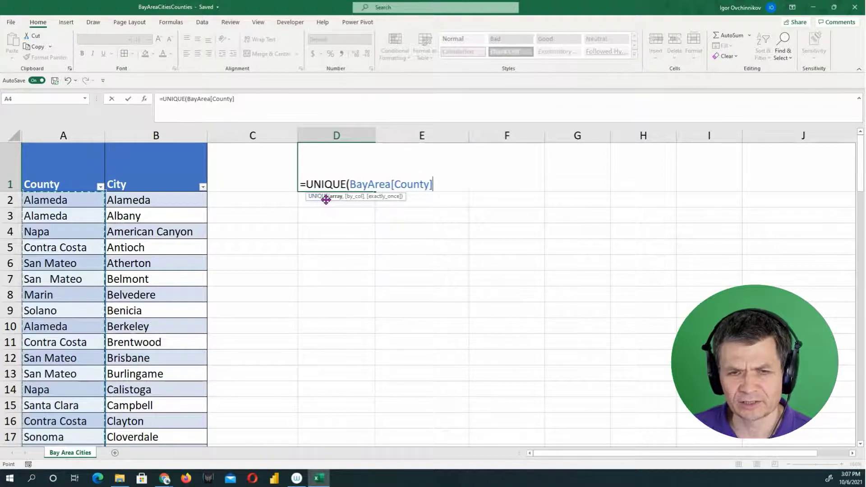
pyautogui.moveTo(323, 200); pyautogui.dragTo(264, 219)
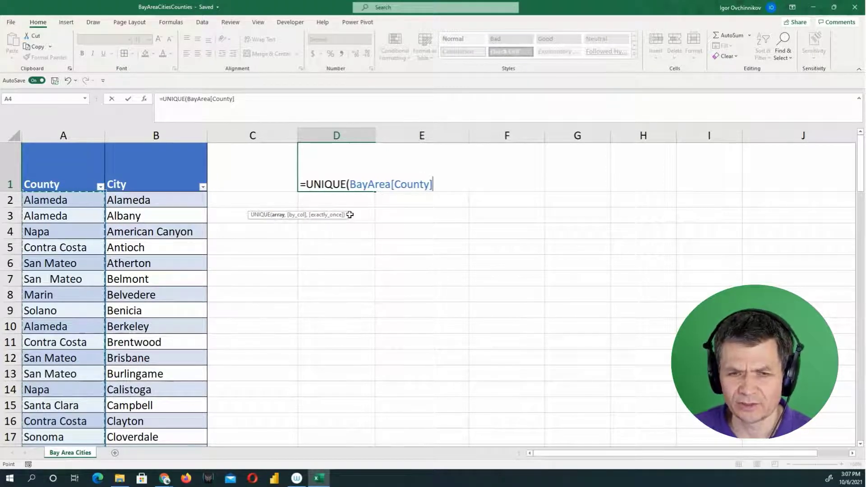
pyautogui.write(',')
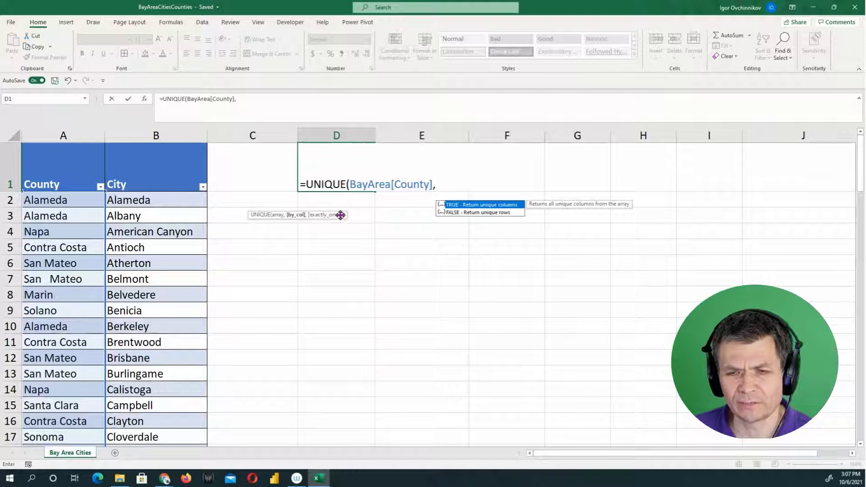
pyautogui.press('BackSpace')
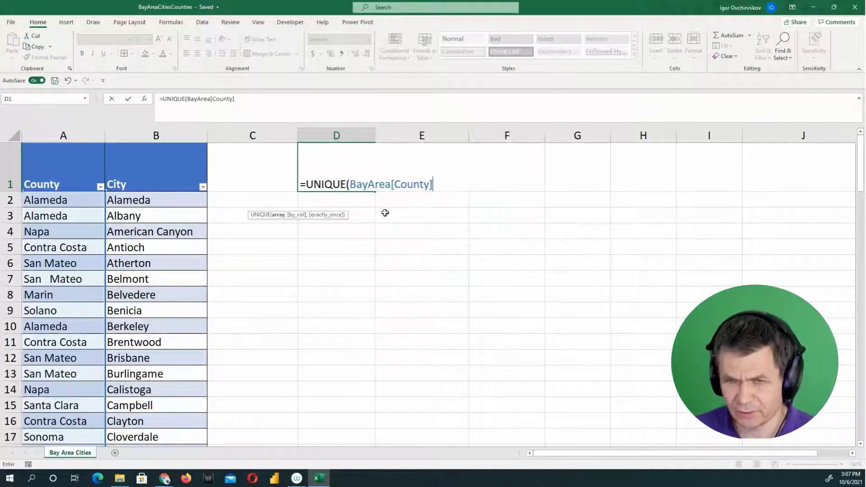
pyautogui.write(')')
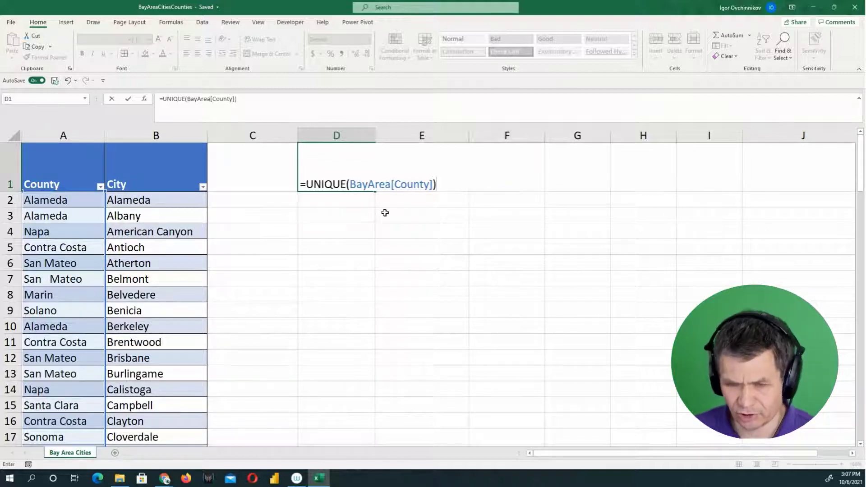
pyautogui.press('Return')
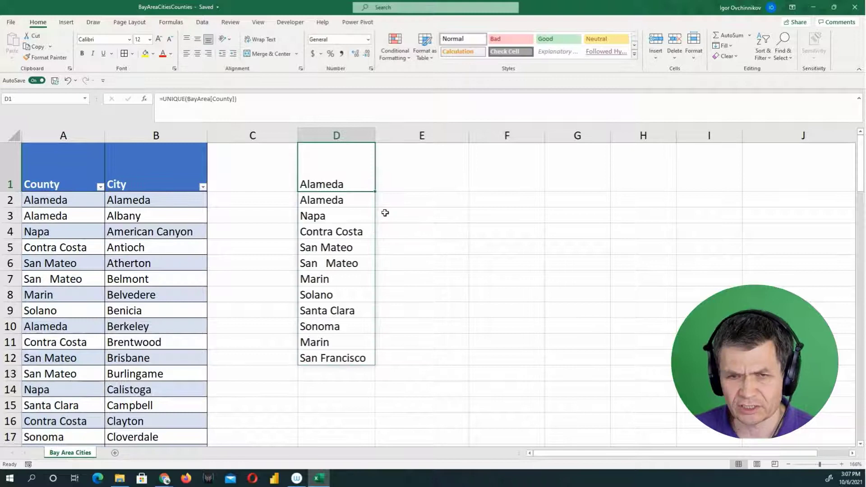
pyautogui.moveTo(322, 204); pyautogui.dragTo(323, 359)
pyautogui.click(321, 179)
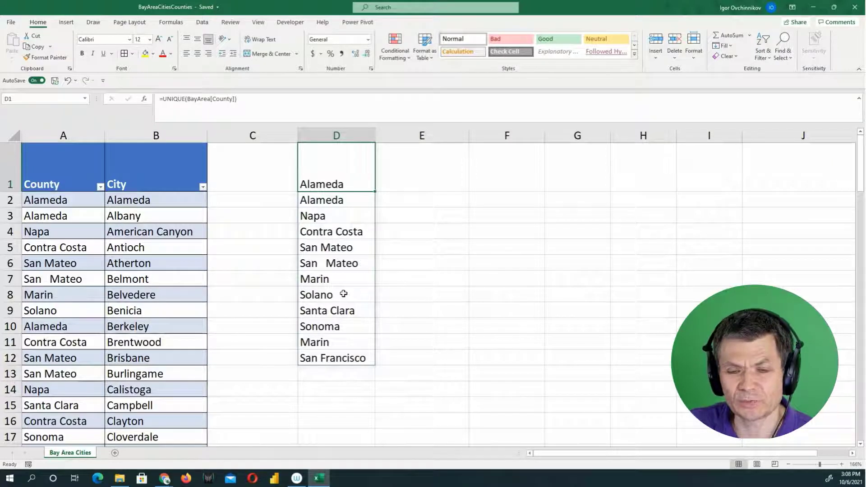
pyautogui.click(344, 294)
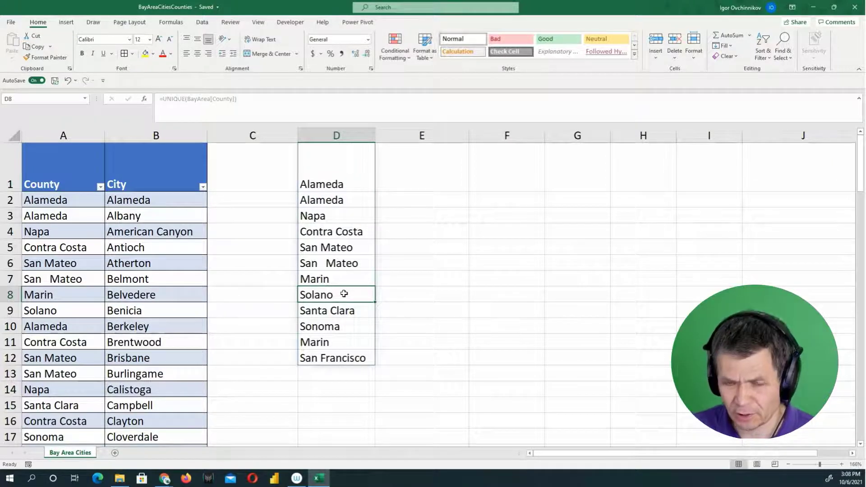
pyautogui.write('9')
pyautogui.press('Return')
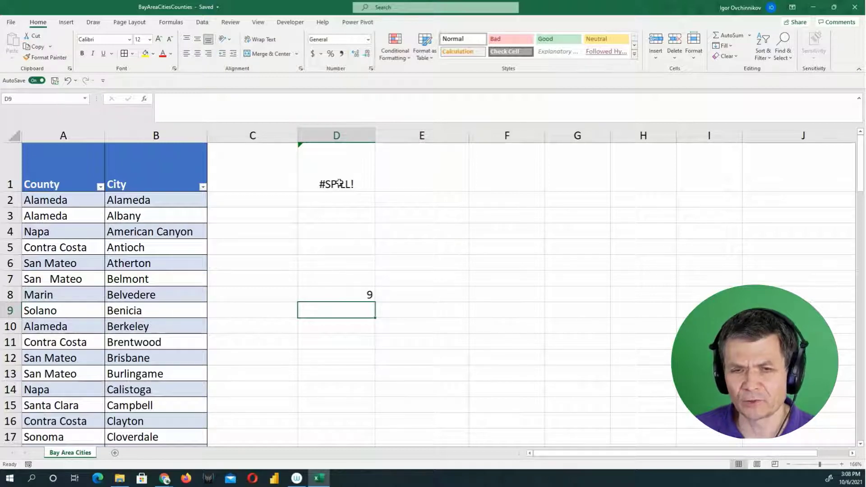
pyautogui.click(339, 292)
pyautogui.press('Delete')
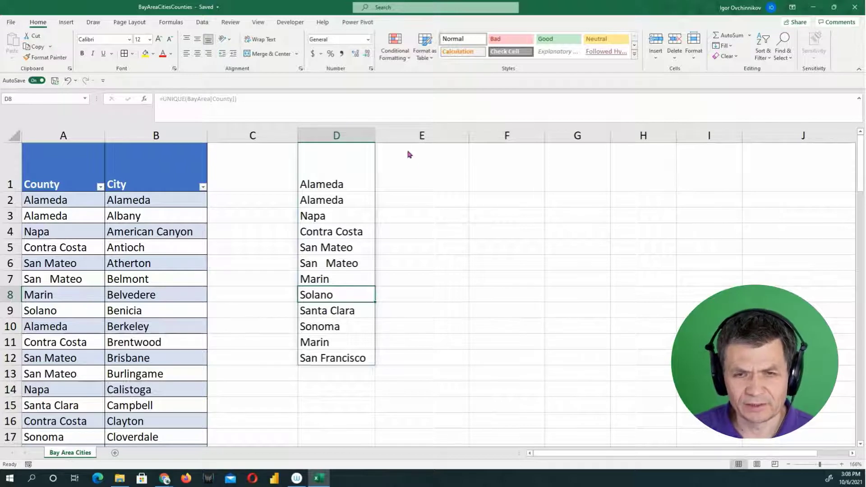
pyautogui.moveTo(424, 170)
pyautogui.mouseDown()
pyautogui.moveTo(375, 178)
pyautogui.moveTo(374, 204)
pyautogui.mouseUp()
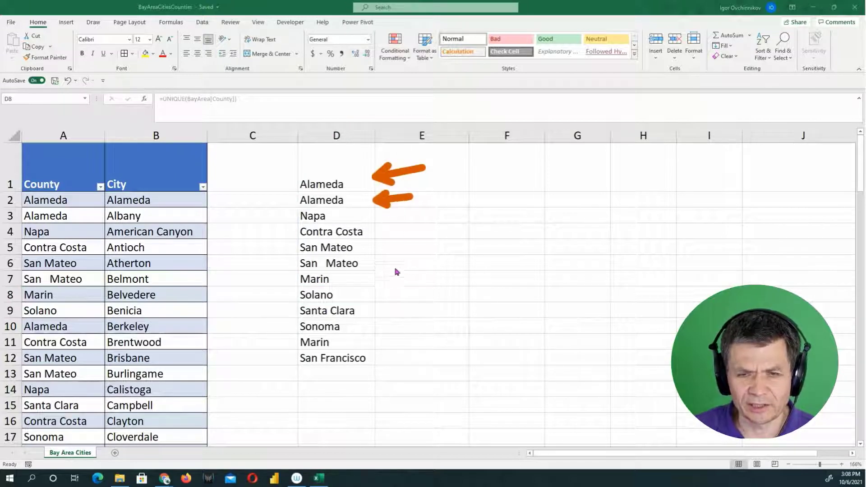
pyautogui.click(400, 288)
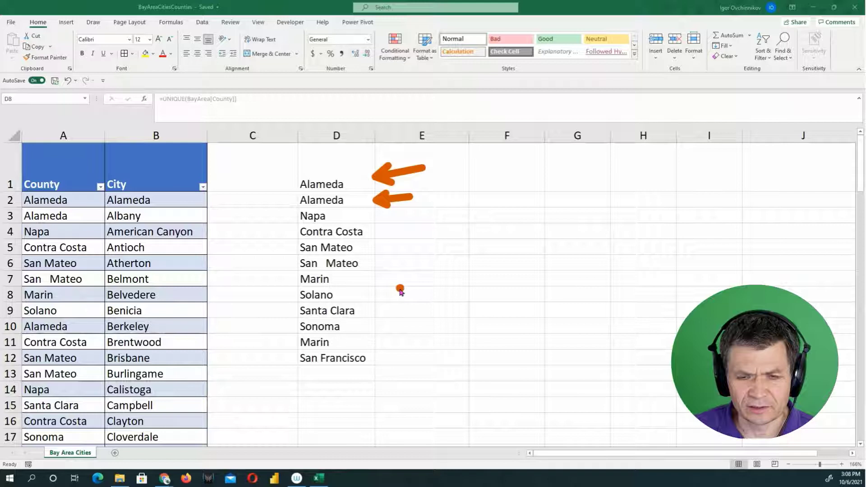
pyautogui.moveTo(402, 338); pyautogui.dragTo(366, 344)
pyautogui.moveTo(396, 270); pyautogui.dragTo(357, 283)
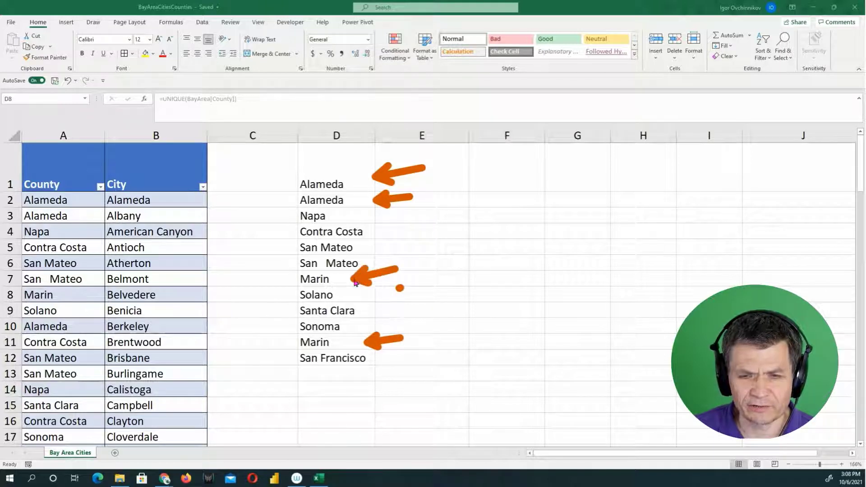
pyautogui.moveTo(247, 263); pyautogui.dragTo(283, 272)
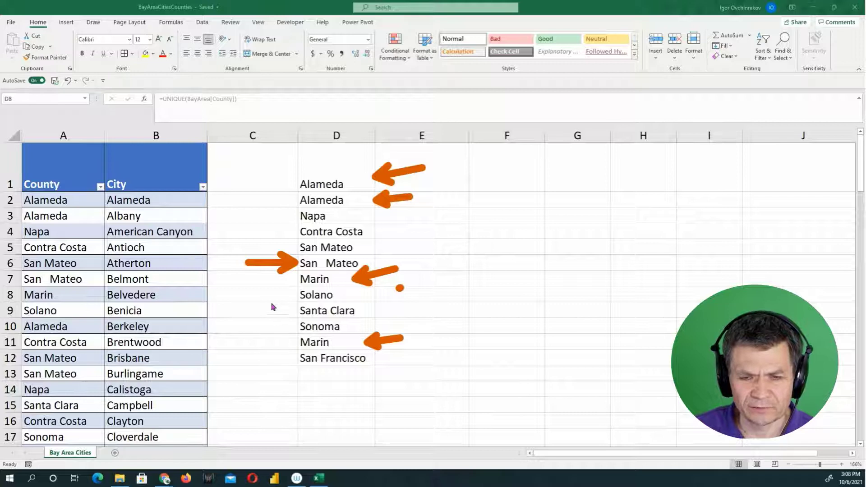
pyautogui.moveTo(260, 245); pyautogui.dragTo(292, 252)
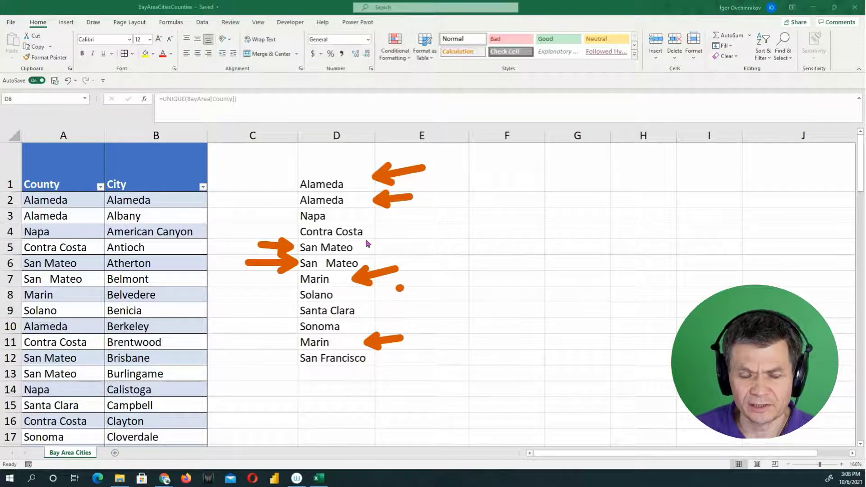
pyautogui.press('Escape')
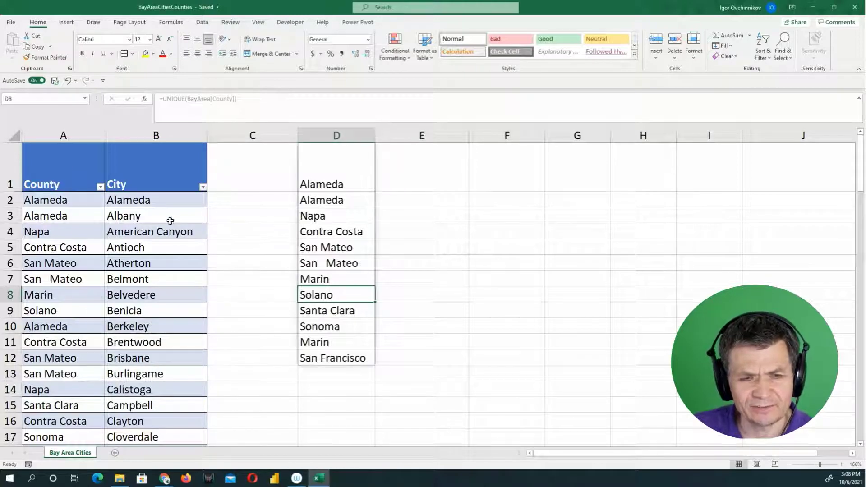
# Step: Inspect cell A3's county text and the formula behind the county list
pyautogui.doubleClick(81, 217)
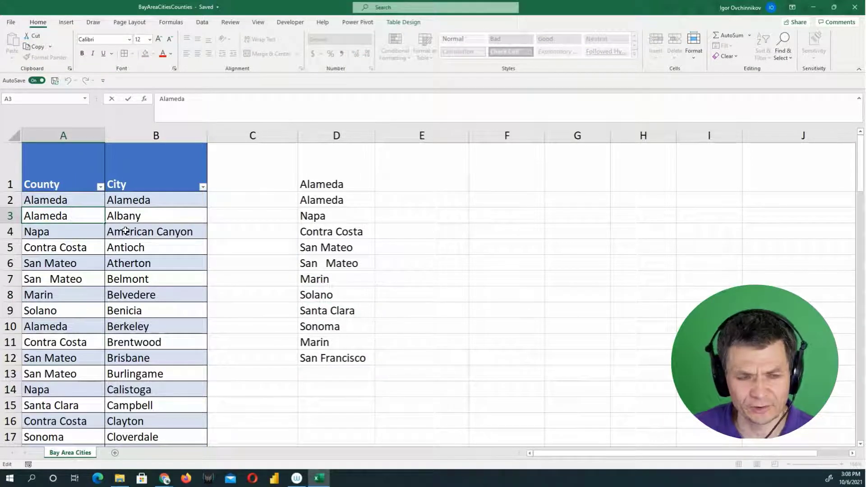
pyautogui.press('Escape')
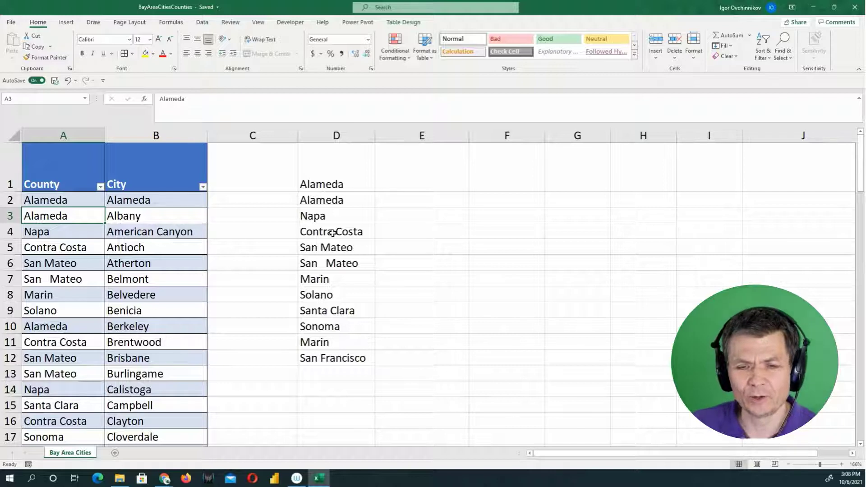
pyautogui.click(327, 263)
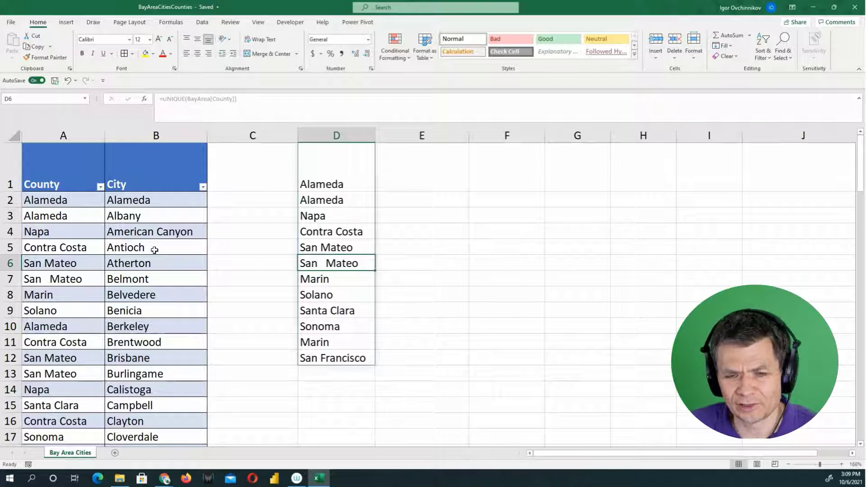
# Step: Change D1 to =UNIQUE(TRIM(BayArea[County])), leaving nine distinct counties
pyautogui.click(340, 184)
pyautogui.doubleClick(339, 184)
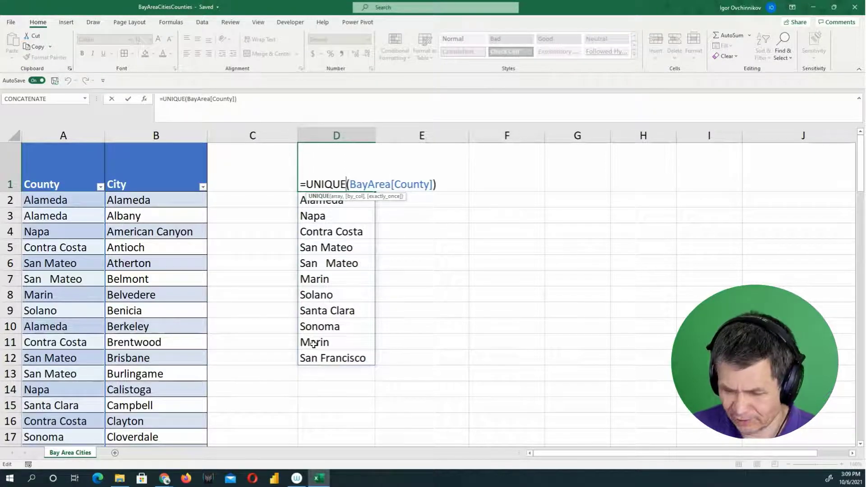
pyautogui.press('Right')
pyautogui.write('trim(')
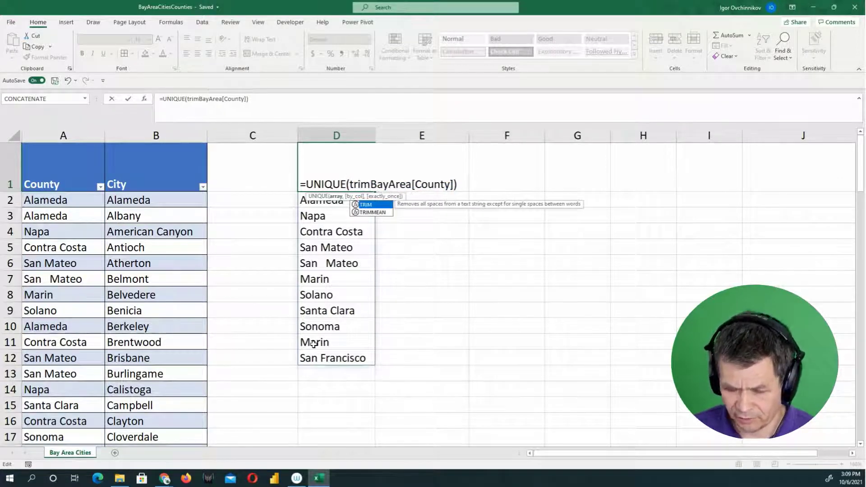
pyautogui.click(460, 183)
pyautogui.write(')')
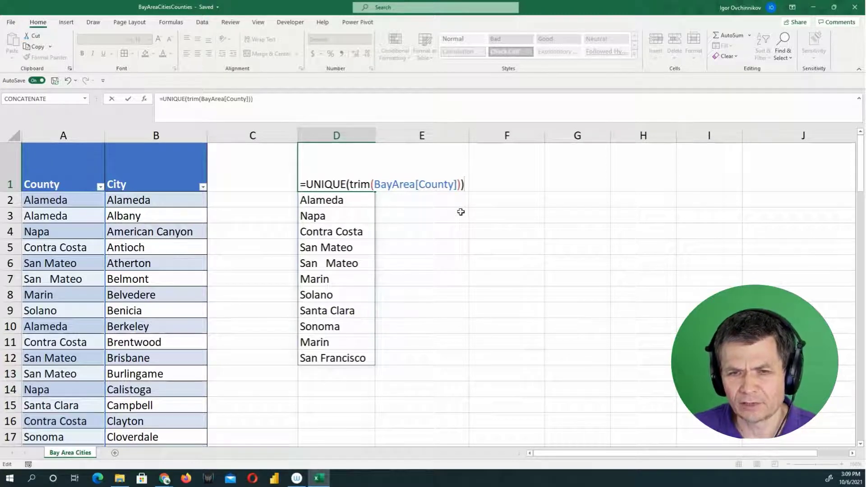
pyautogui.hotkey('ctrl', 'Return')
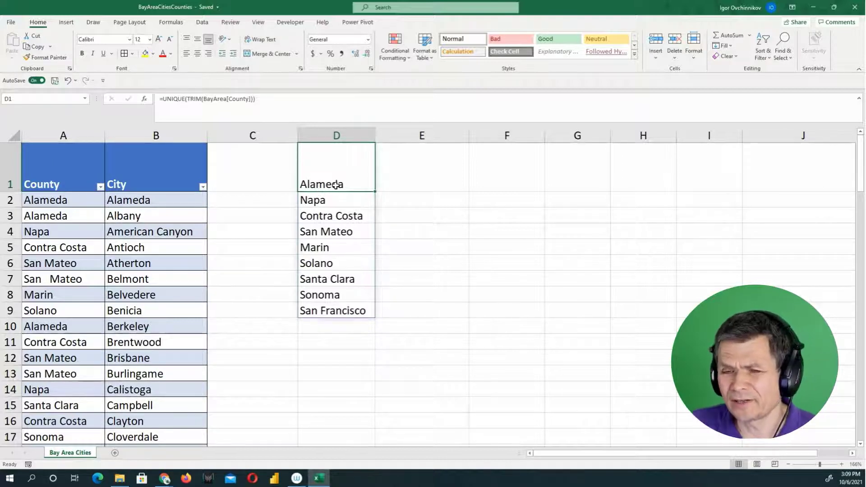
# Step: Wrap D1 as =TRANSPOSE(UNIQUE(TRIM(BayArea[County]))) so counties spill across row 1
pyautogui.doubleClick(353, 184)
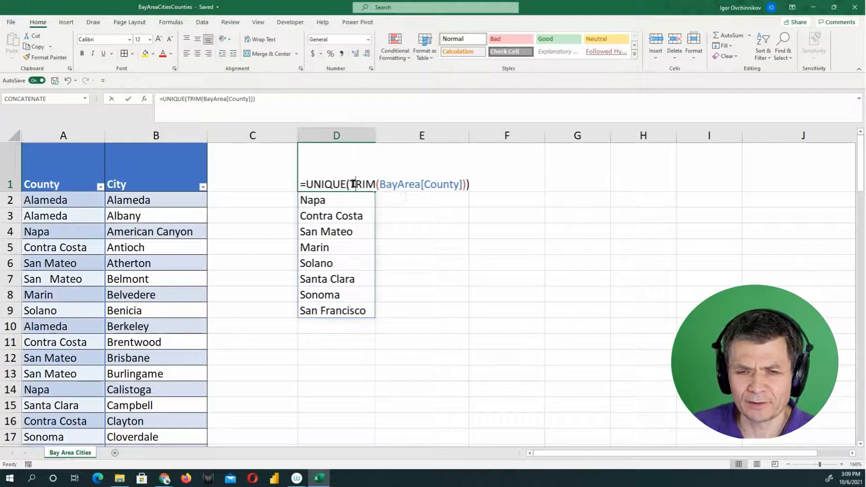
pyautogui.press('Left')
pyautogui.press('Left')
pyautogui.press('Left')
pyautogui.press('Left')
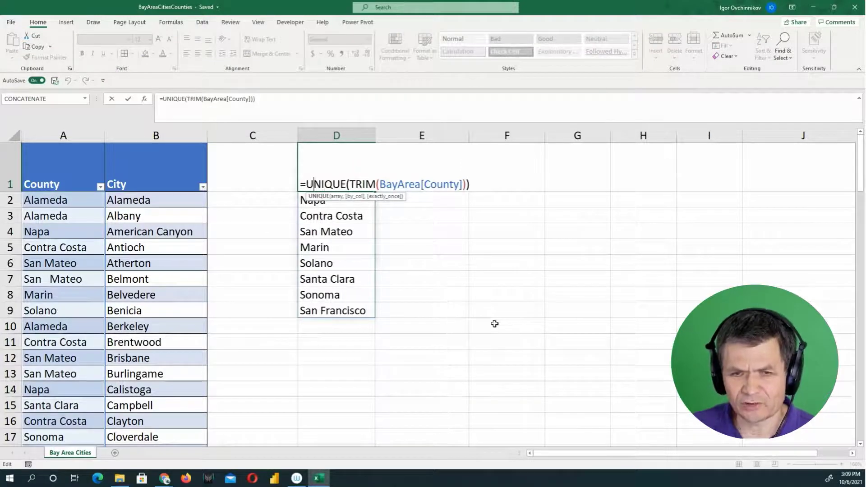
pyautogui.press('Left')
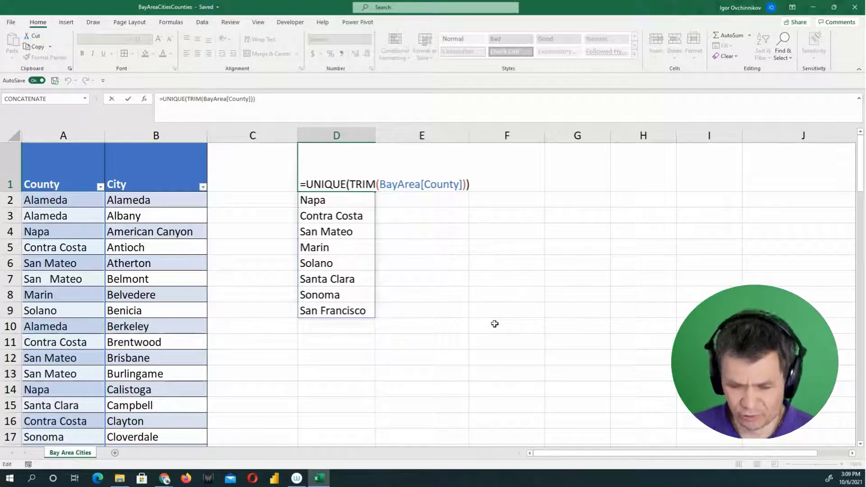
pyautogui.write('trans')
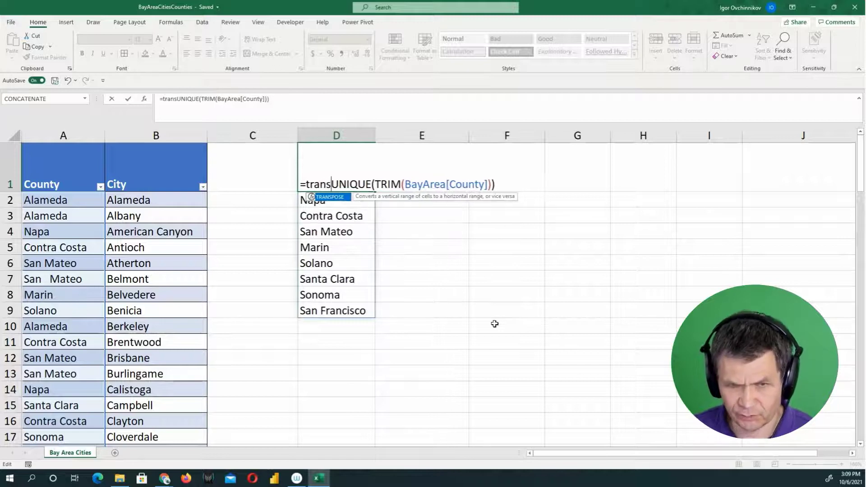
pyautogui.press('Tab')
pyautogui.click(533, 184)
pyautogui.write(')')
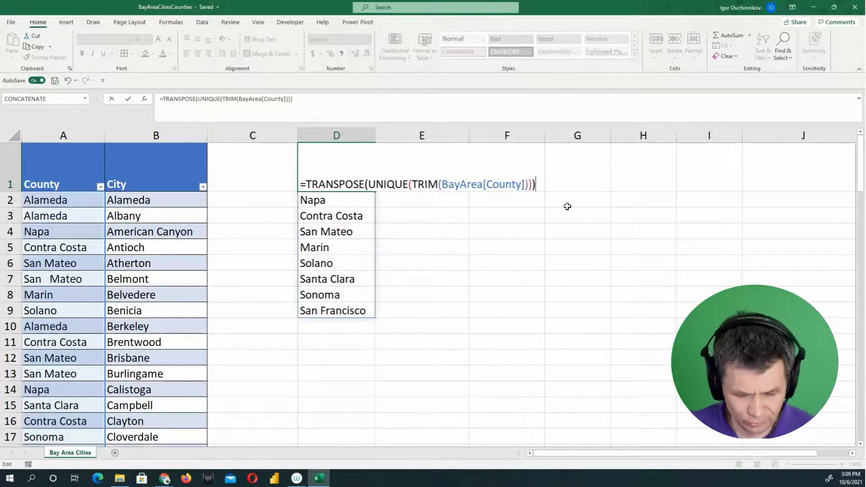
pyautogui.hotkey('ctrl', 'Return')
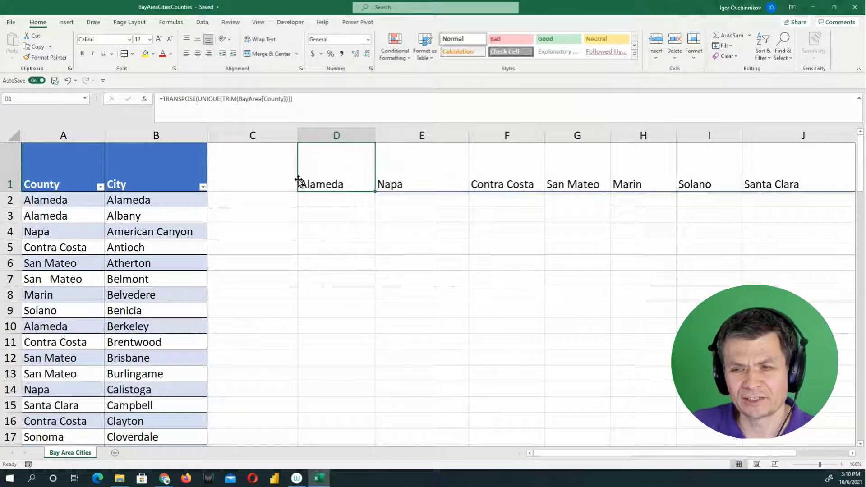
# Step: Mark the cells below Alameda and Napa where their city lists will go
pyautogui.click(350, 199)
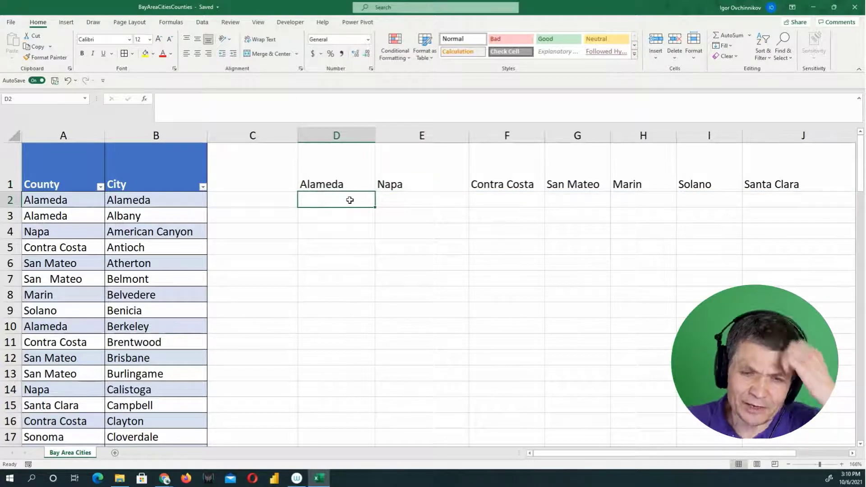
pyautogui.moveTo(348, 198); pyautogui.dragTo(346, 369)
pyautogui.moveTo(428, 204); pyautogui.dragTo(421, 372)
# Step: Enter =FILTER(BayArea[City],BayArea[County]=D1) in D2, listing Alameda's 13 cities
pyautogui.click(331, 198)
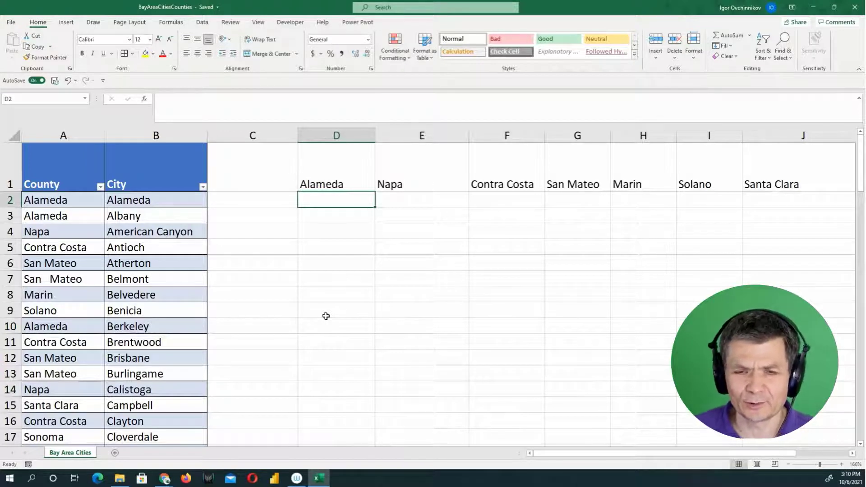
pyautogui.write('=filte')
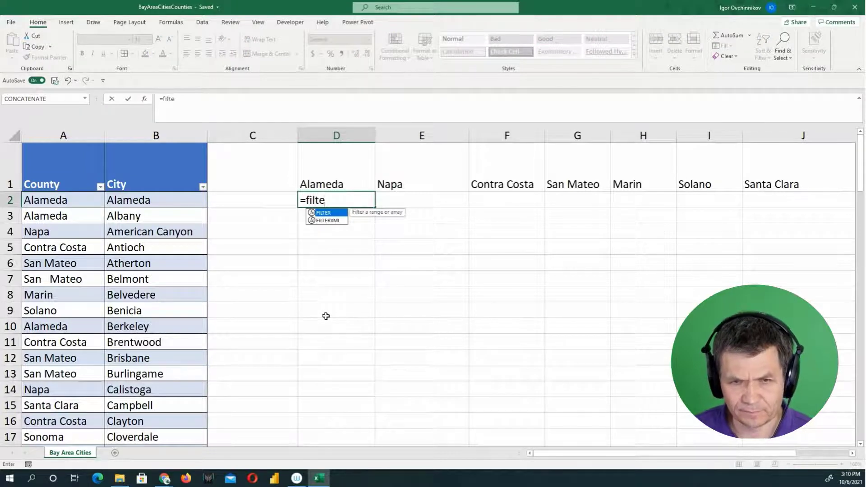
pyautogui.press('Tab')
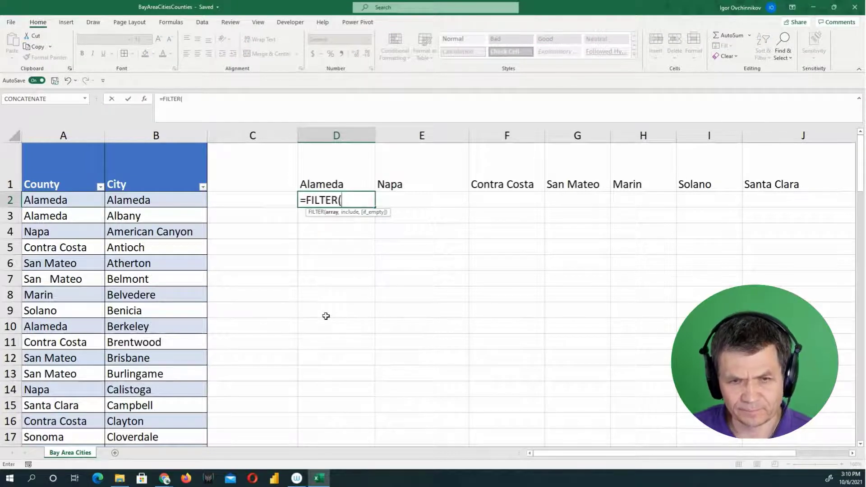
pyautogui.click(161, 233)
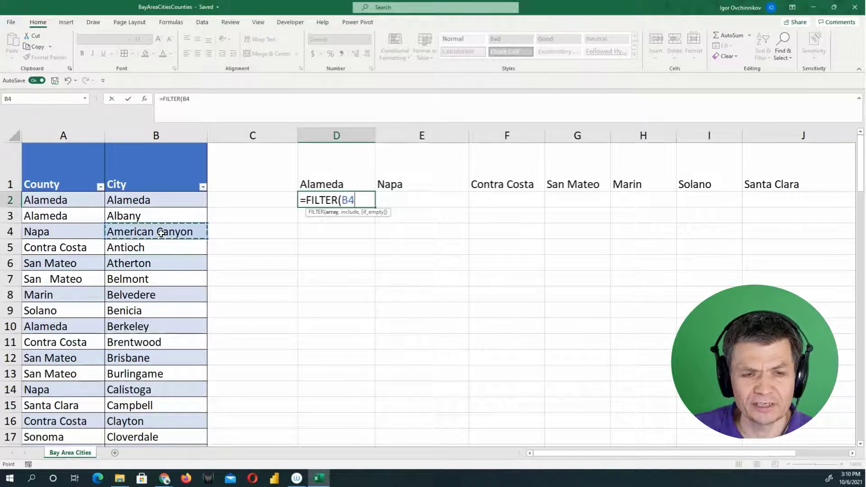
pyautogui.hotkey('ctrl', 'space')
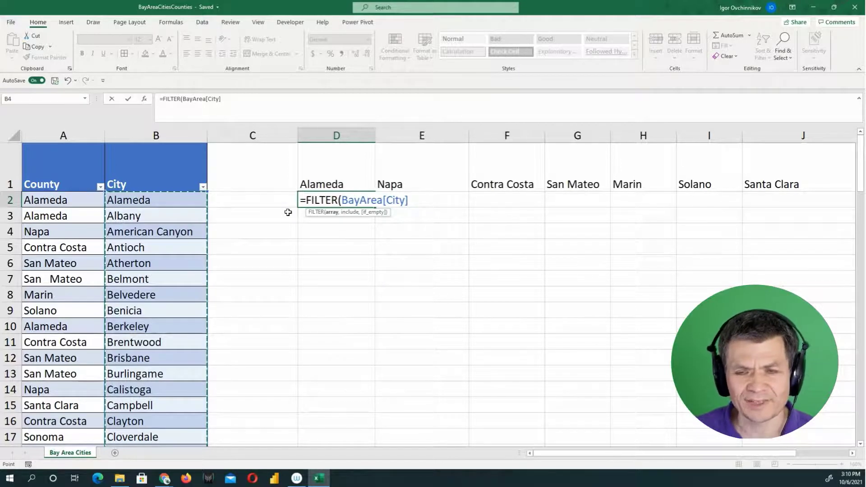
pyautogui.write(',')
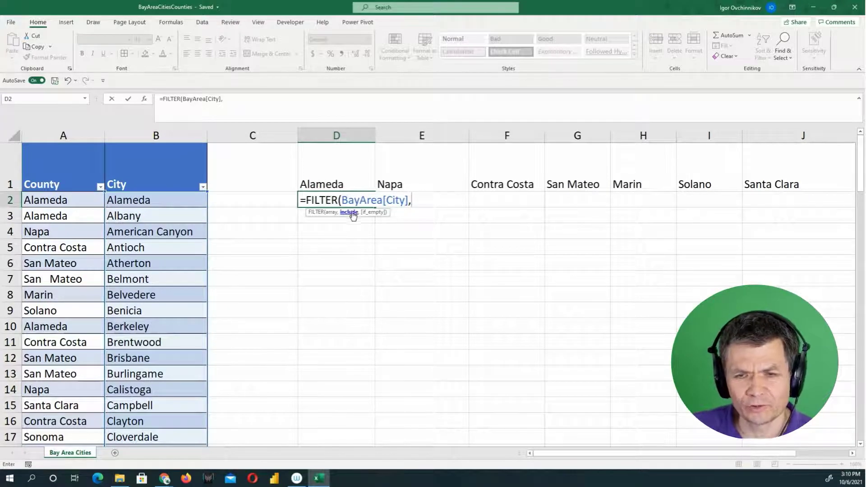
pyautogui.click(53, 219)
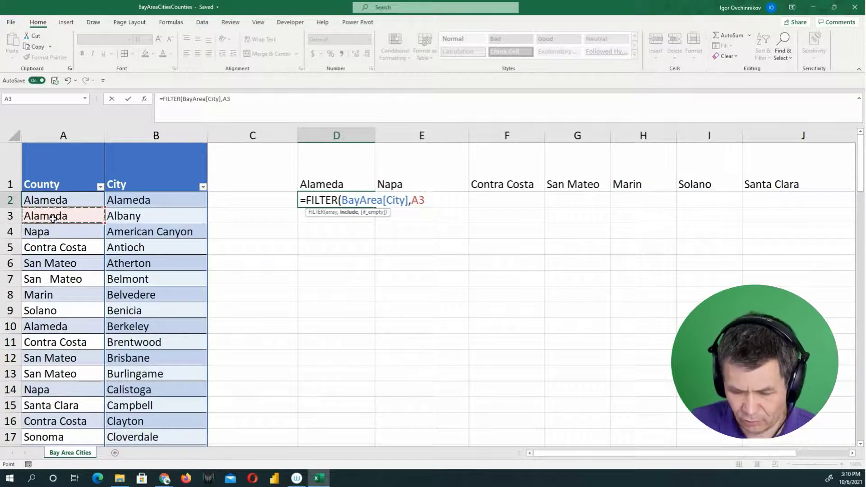
pyautogui.hotkey('ctrl', 'space')
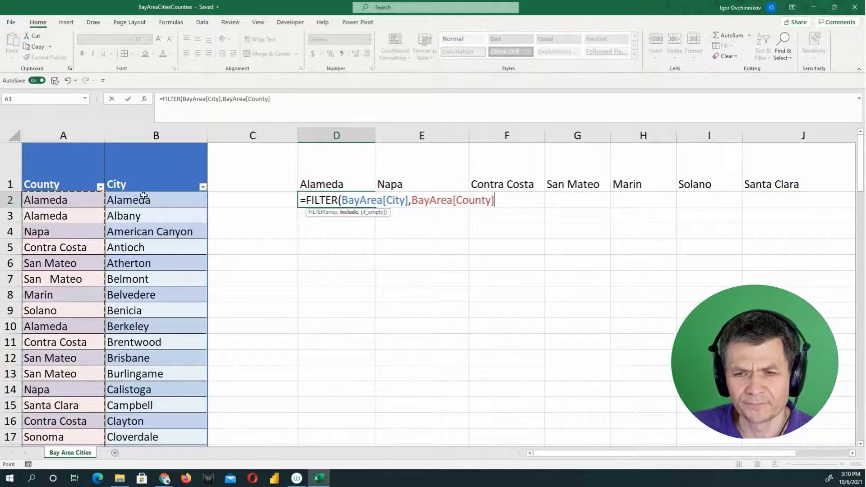
pyautogui.write('=')
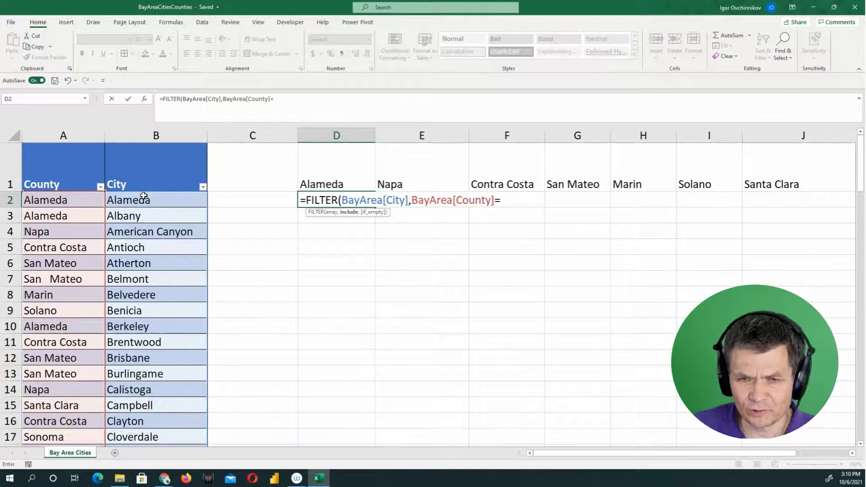
pyautogui.press('Up')
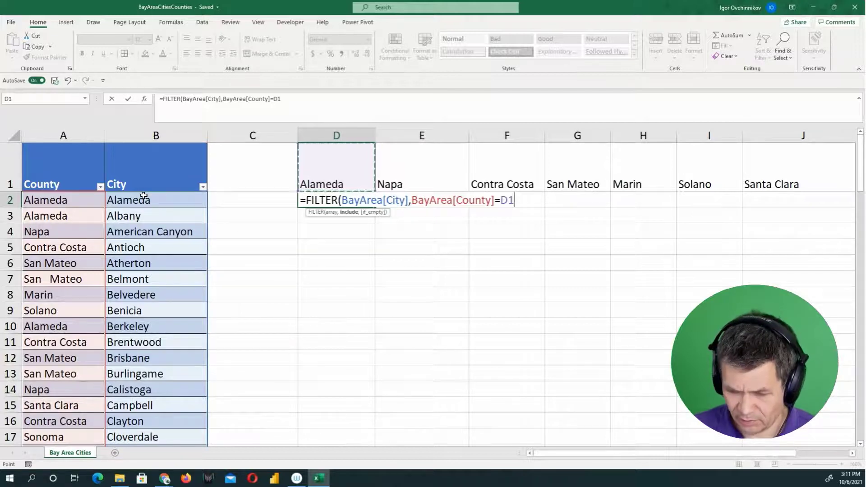
pyautogui.write(')')
pyautogui.press('Return')
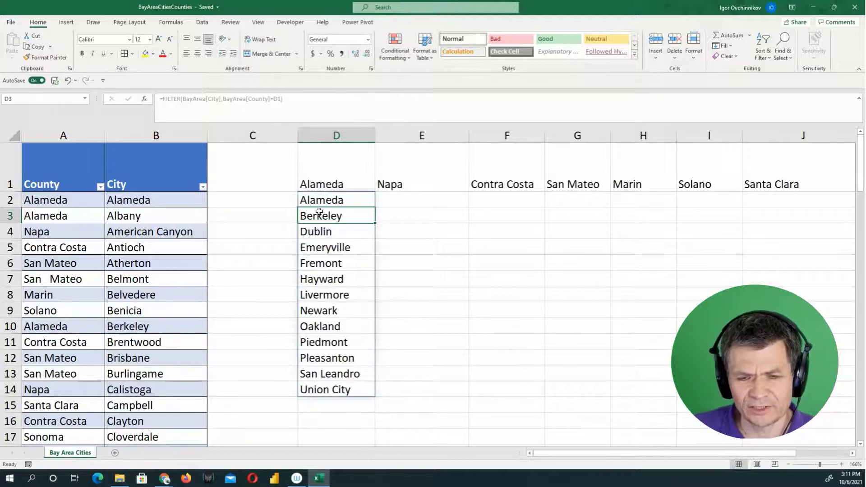
pyautogui.click(330, 184)
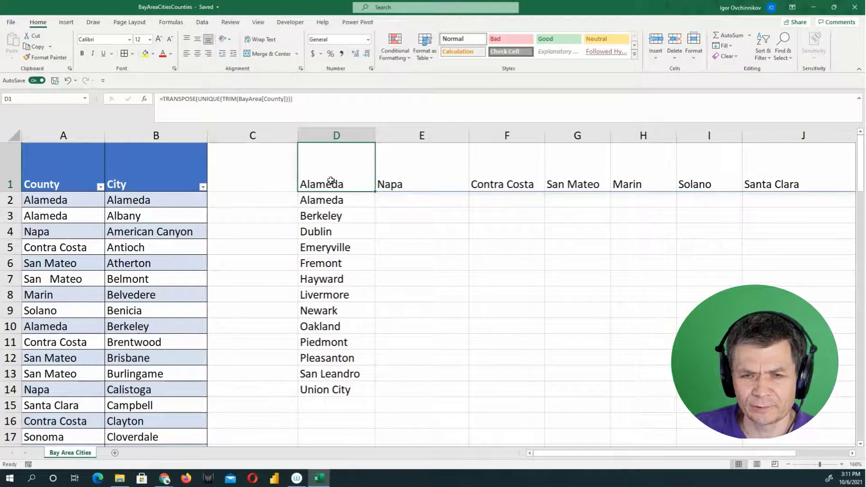
pyautogui.doubleClick(331, 180)
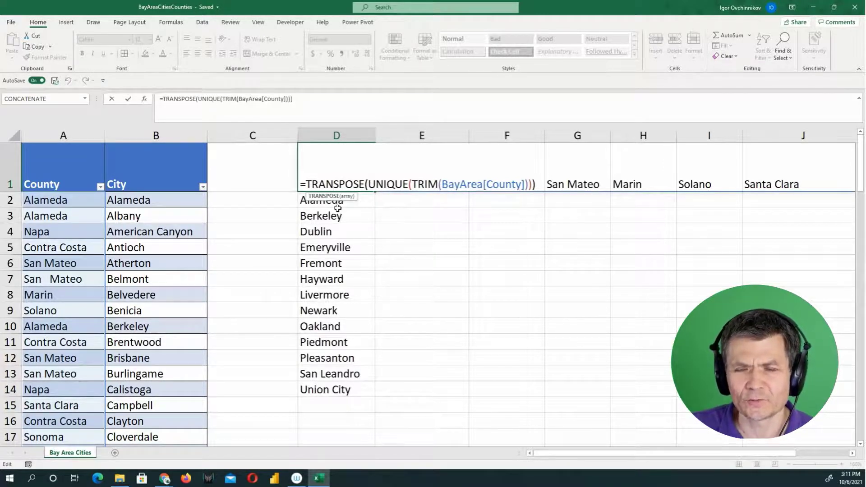
pyautogui.press('Return')
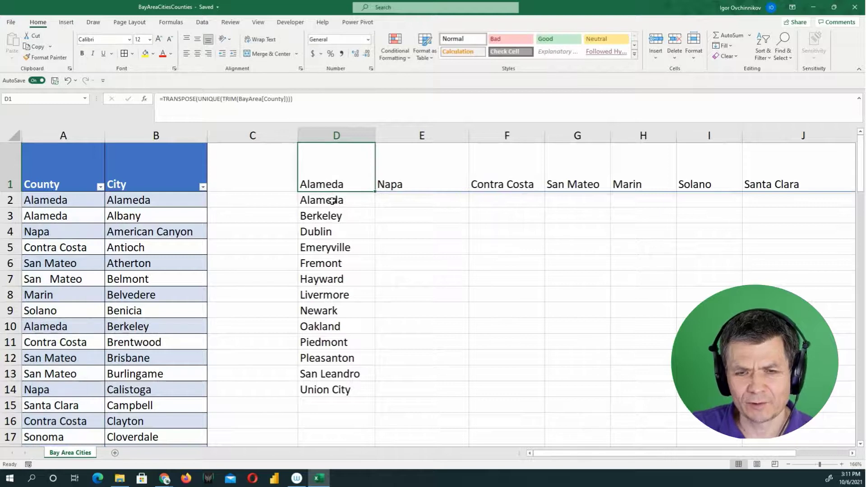
pyautogui.doubleClick(337, 200)
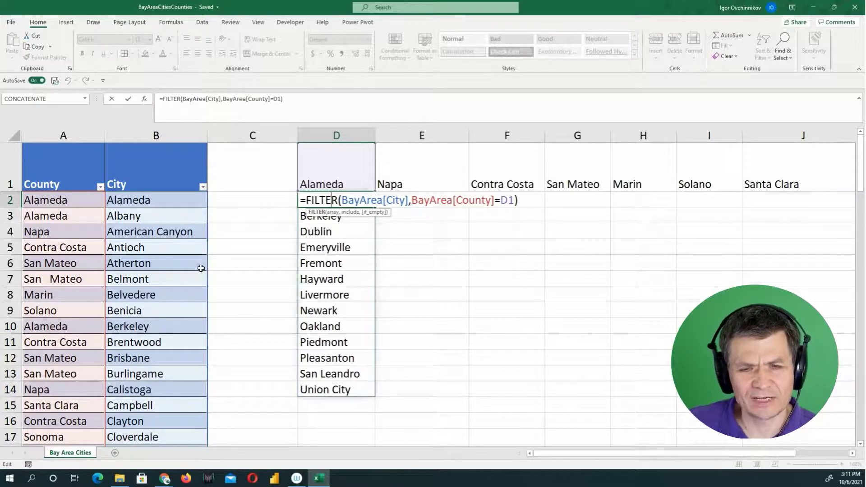
pyautogui.press('Escape')
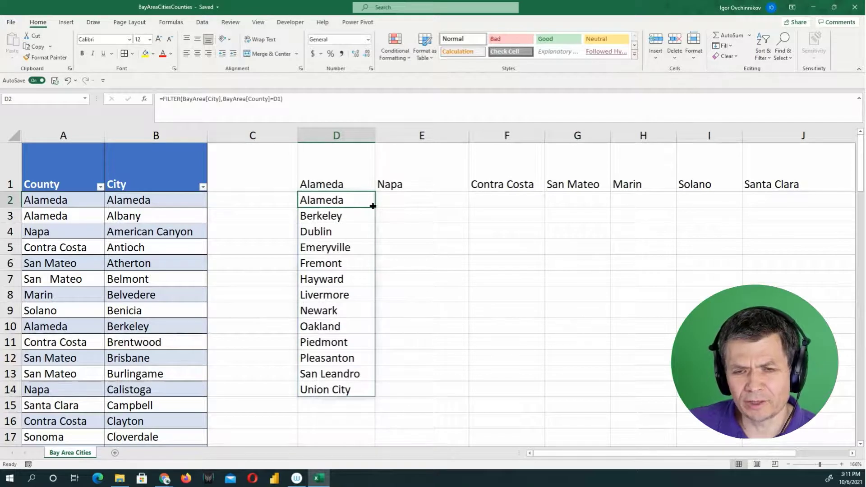
pyautogui.moveTo(372, 206); pyautogui.dragTo(372, 206)
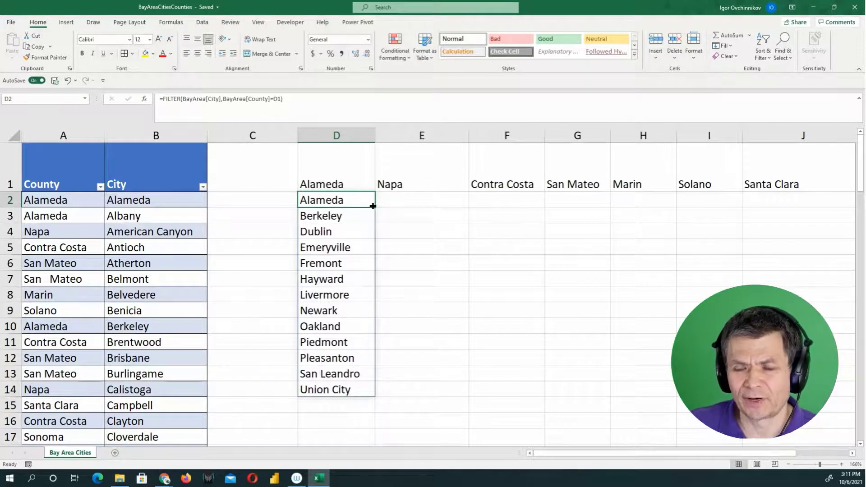
pyautogui.moveTo(372, 206); pyautogui.dragTo(782, 209)
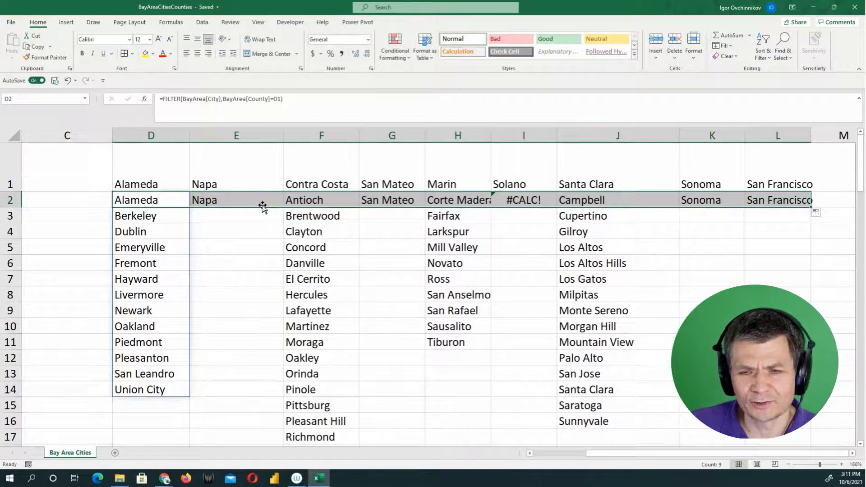
pyautogui.doubleClick(535, 200)
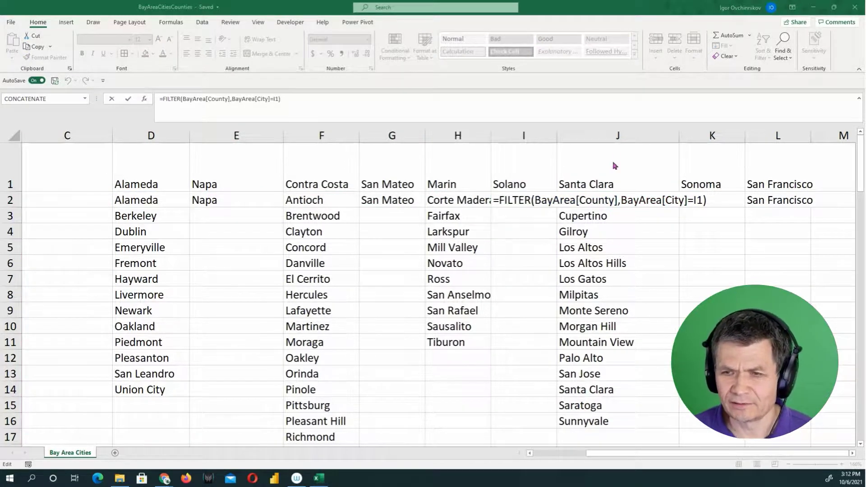
pyautogui.moveTo(614, 150)
pyautogui.mouseDown()
pyautogui.moveTo(601, 193)
pyautogui.moveTo(608, 200)
pyautogui.mouseUp()
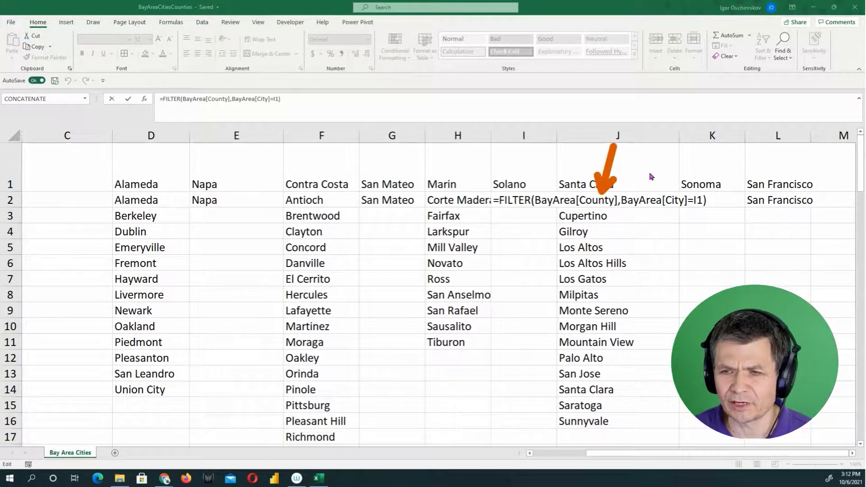
pyautogui.moveTo(662, 143); pyautogui.dragTo(677, 197)
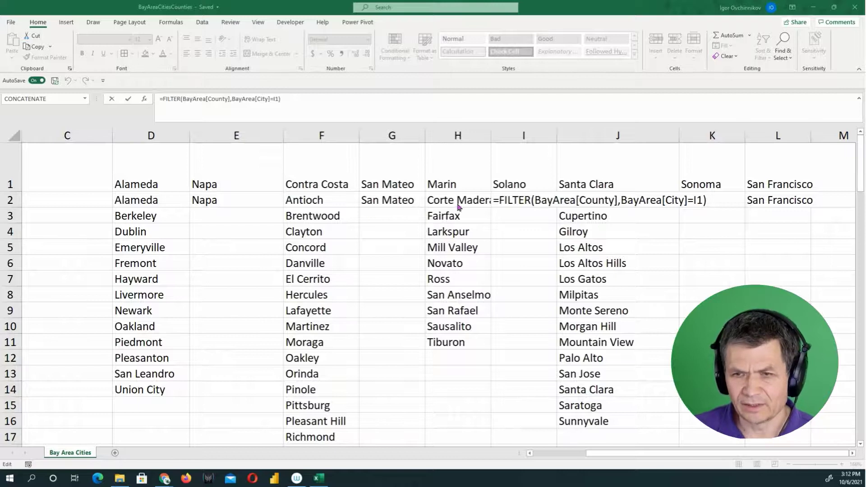
pyautogui.click(515, 200)
pyautogui.press('Escape')
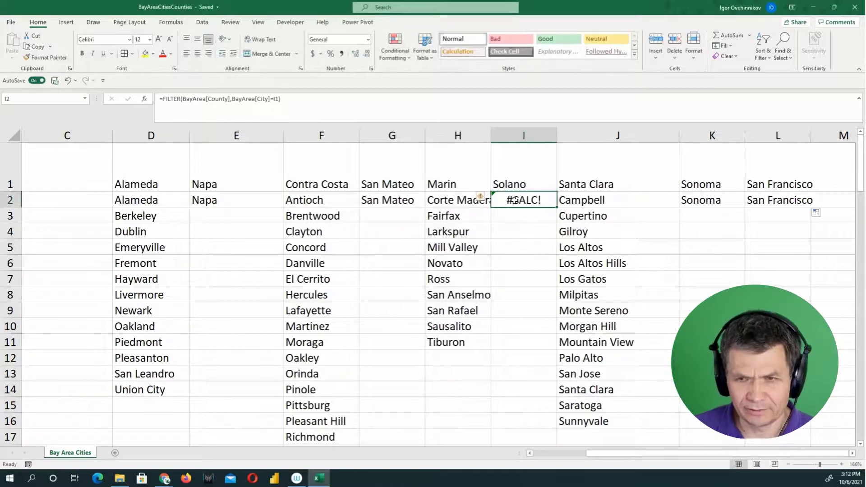
pyautogui.doubleClick(463, 200)
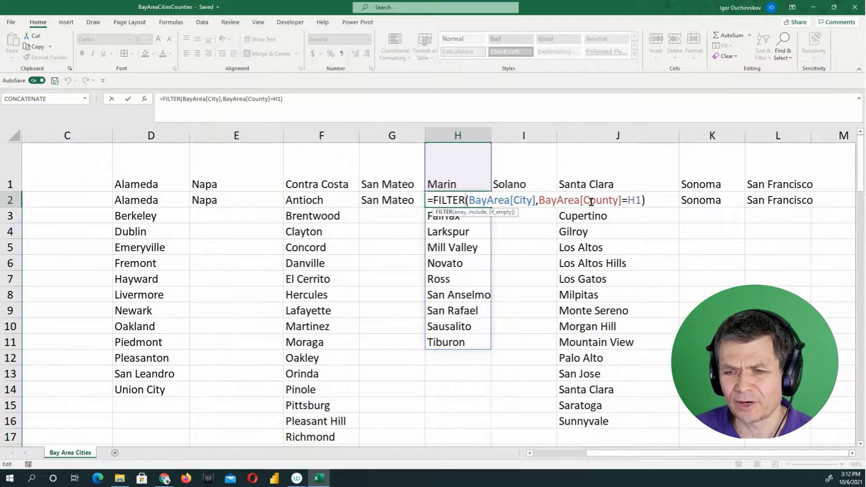
pyautogui.press('Escape')
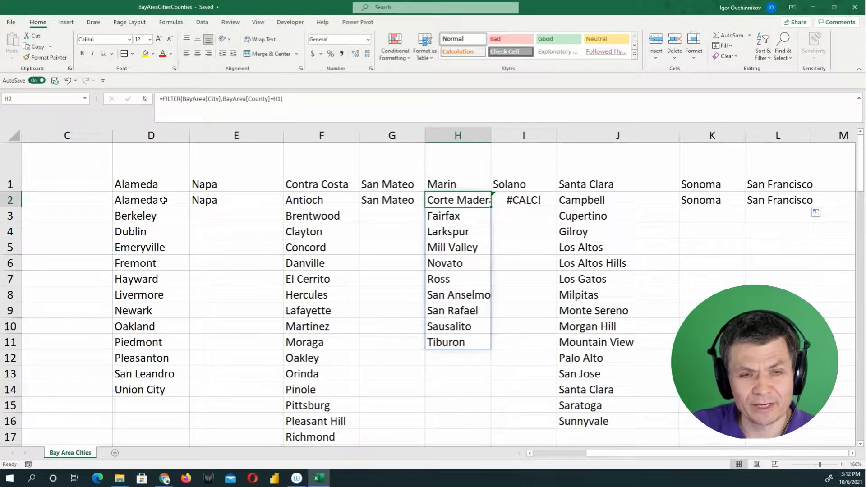
pyautogui.moveTo(205, 201); pyautogui.dragTo(779, 204)
pyautogui.press('Delete')
# Step: Copy the D2 FILTER formula across row 2 through L2, Napa to San Francisco
pyautogui.click(130, 200)
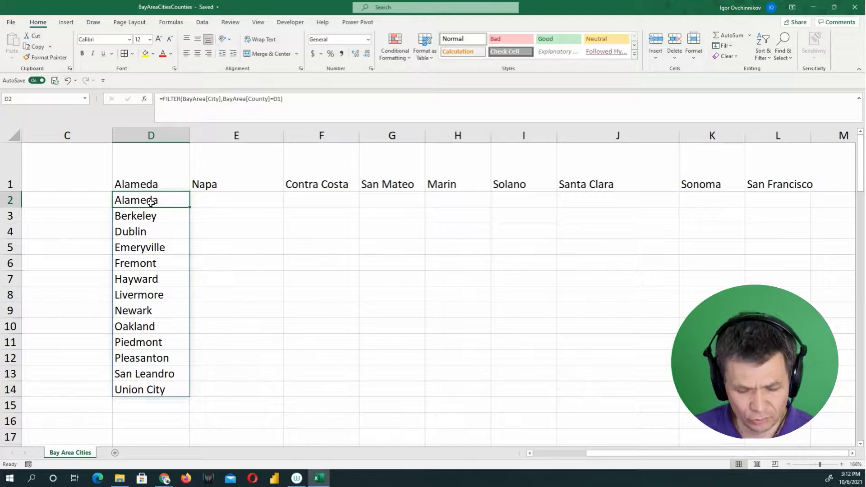
pyautogui.hotkey('ctrl', 'c')
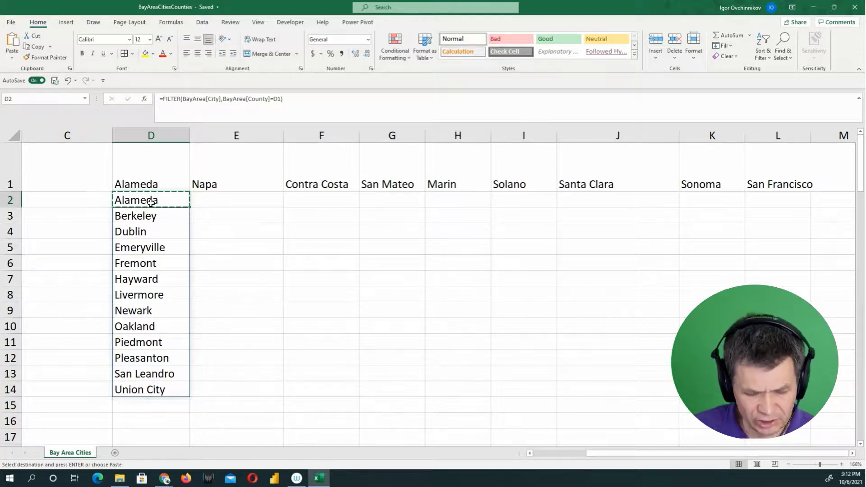
pyautogui.hotkey('shift', 'Right')
pyautogui.hotkey('shift', 'Right')
pyautogui.hotkey('shift', 'Right')
pyautogui.hotkey('shift', 'Right')
pyautogui.hotkey('shift', 'Right')
pyautogui.hotkey('shift', 'Right')
pyautogui.hotkey('shift', 'Right')
pyautogui.hotkey('shift', 'Right')
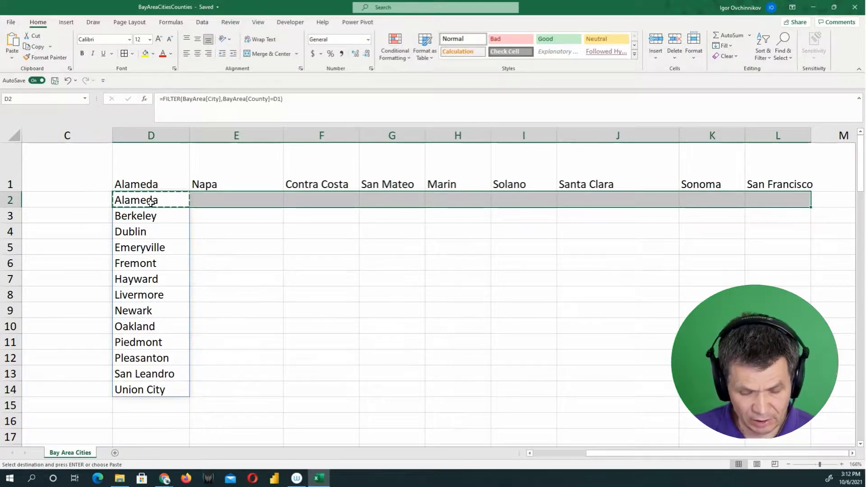
pyautogui.hotkey('ctrl', 'v')
pyautogui.press('Escape')
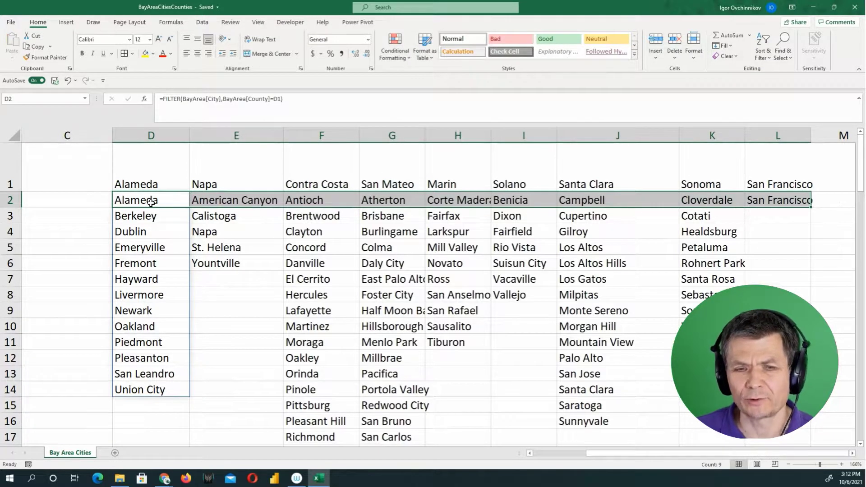
pyautogui.press('Right')
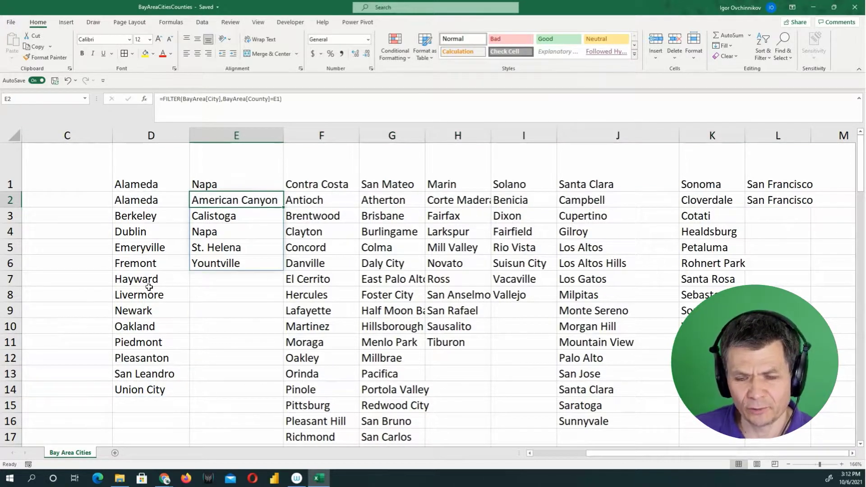
pyautogui.press('Left')
pyautogui.press('Left')
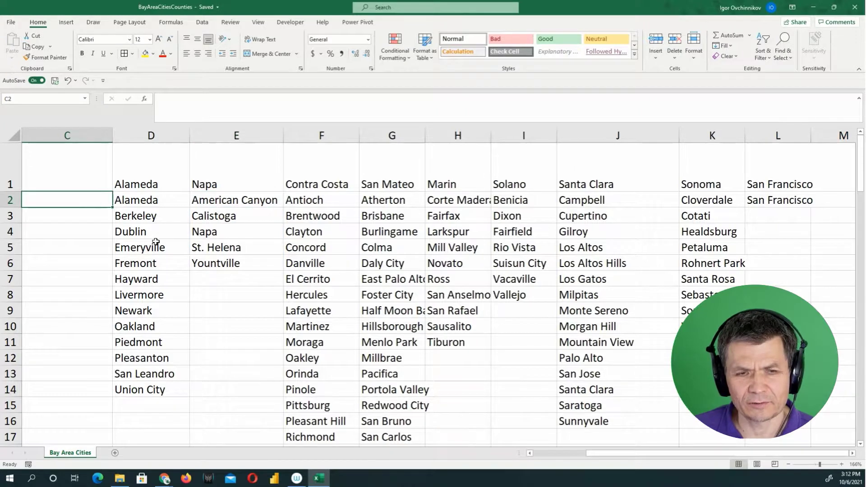
pyautogui.click(162, 183)
pyautogui.press('Left')
pyautogui.press('Left')
pyautogui.press('Left')
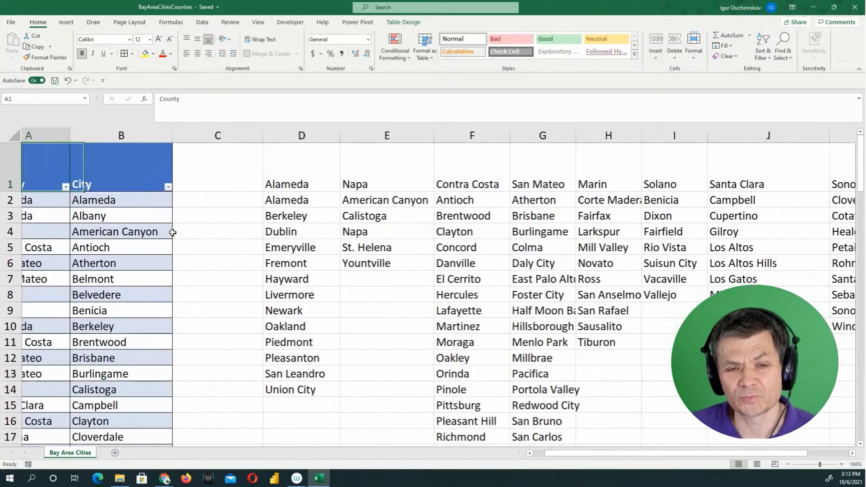